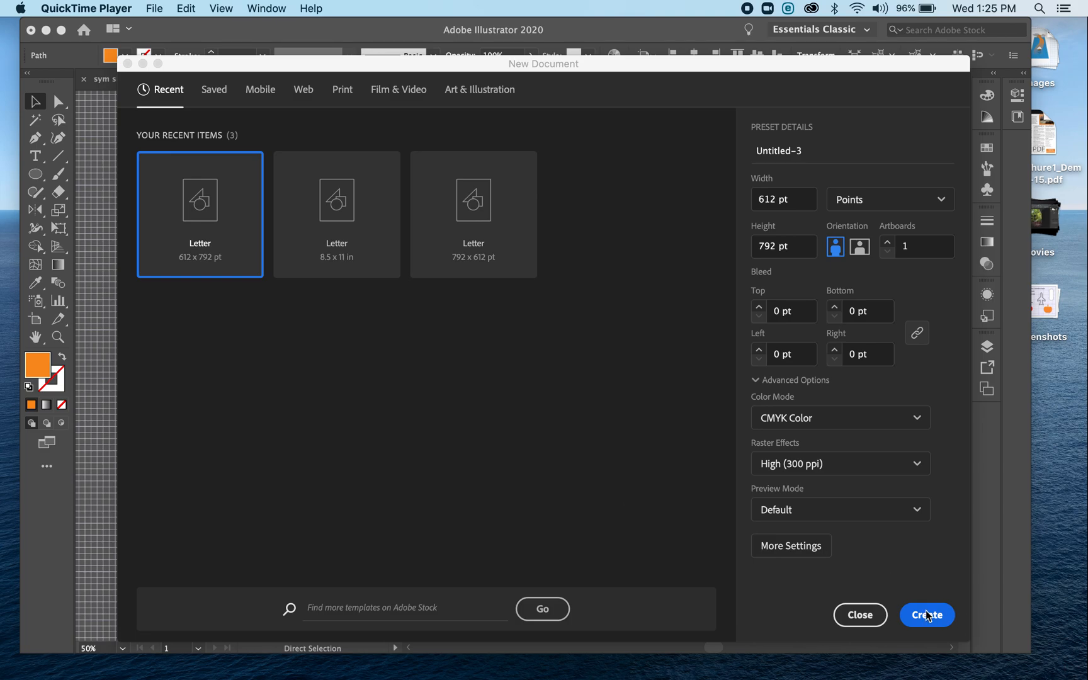
# Create a new portrait Letter document at 612 x 792 pt in CMYK and move the Pathfinder panel off the artboard
pyautogui.click(923, 616)
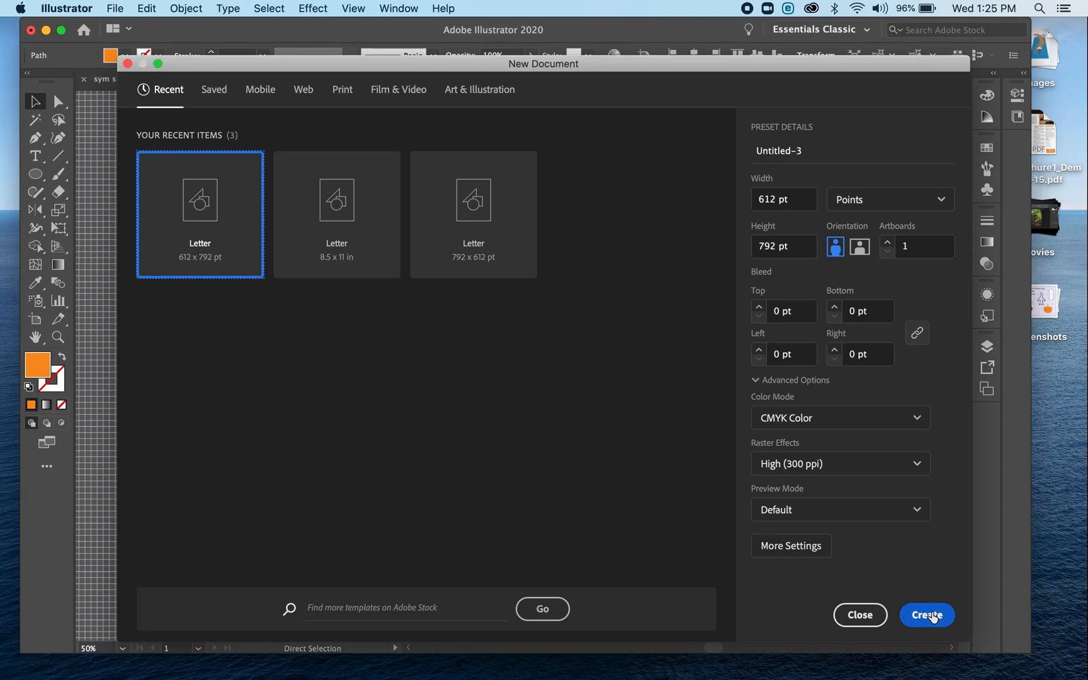
pyautogui.click(932, 614)
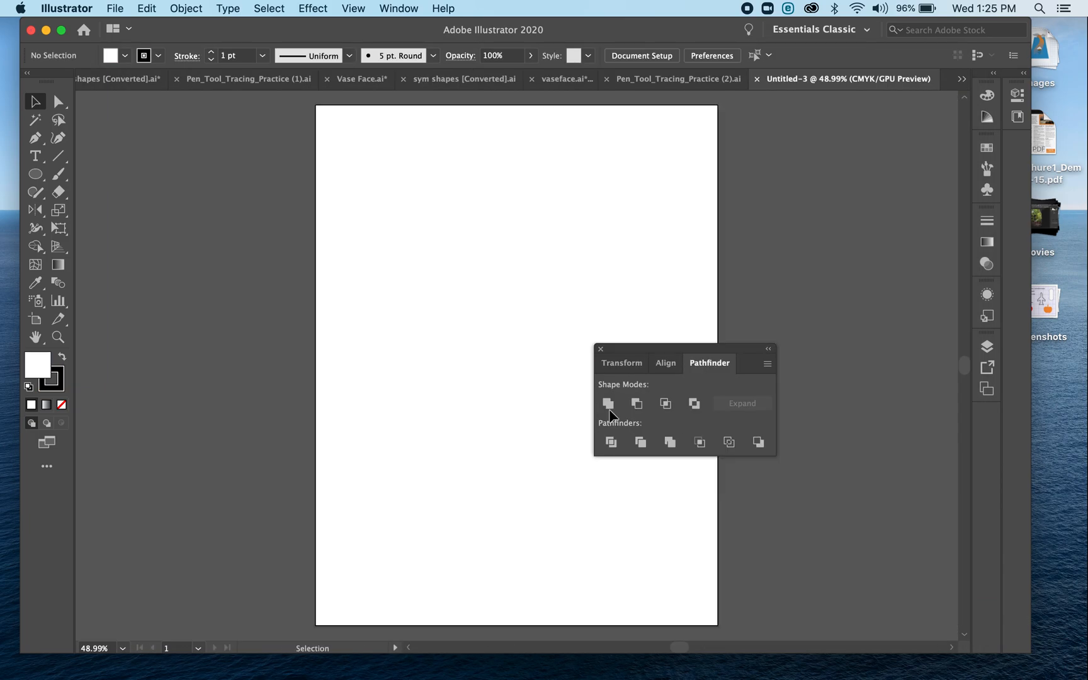
pyautogui.moveTo(628, 352); pyautogui.dragTo(880, 396)
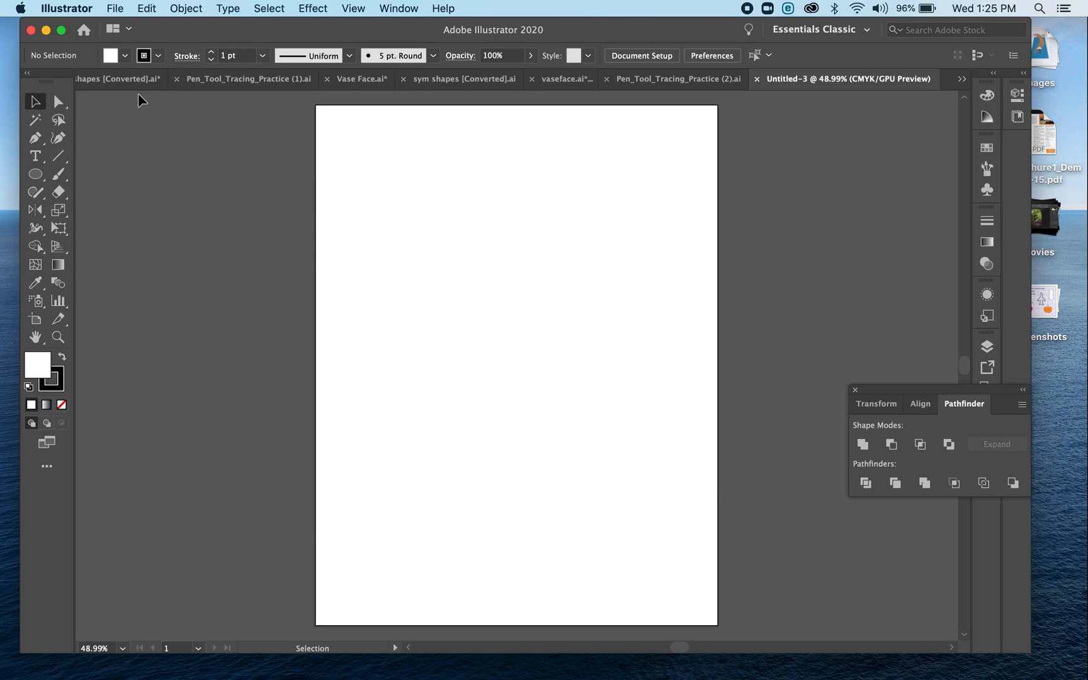
# Show the document grid over the blank artboard
pyautogui.click(403, 8)
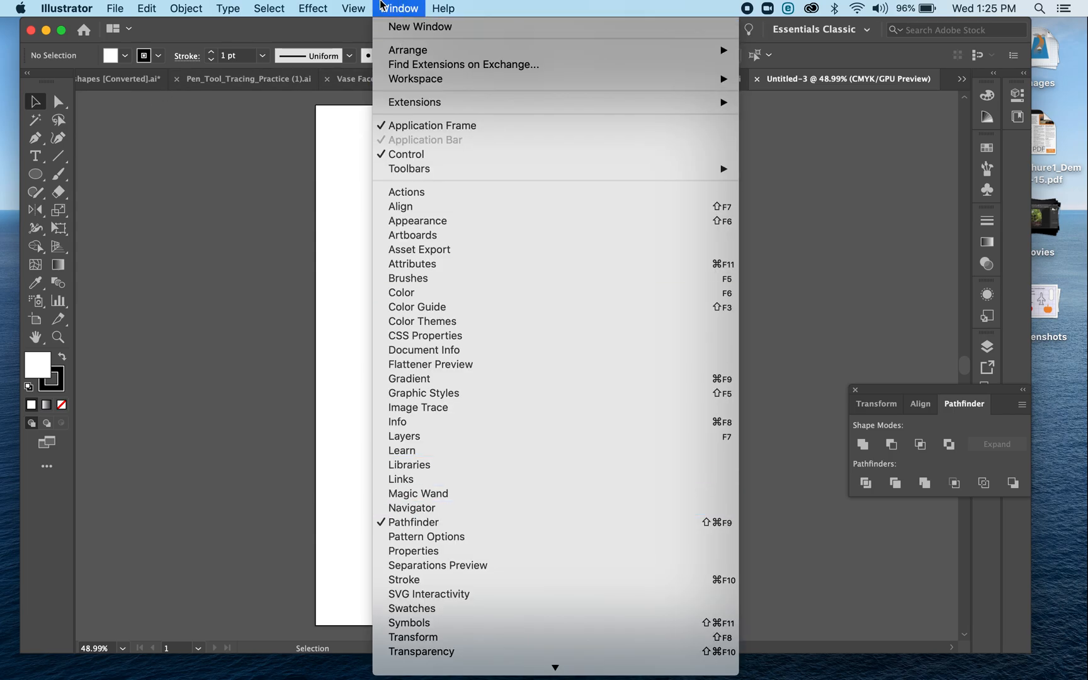
pyautogui.moveTo(355, 8)
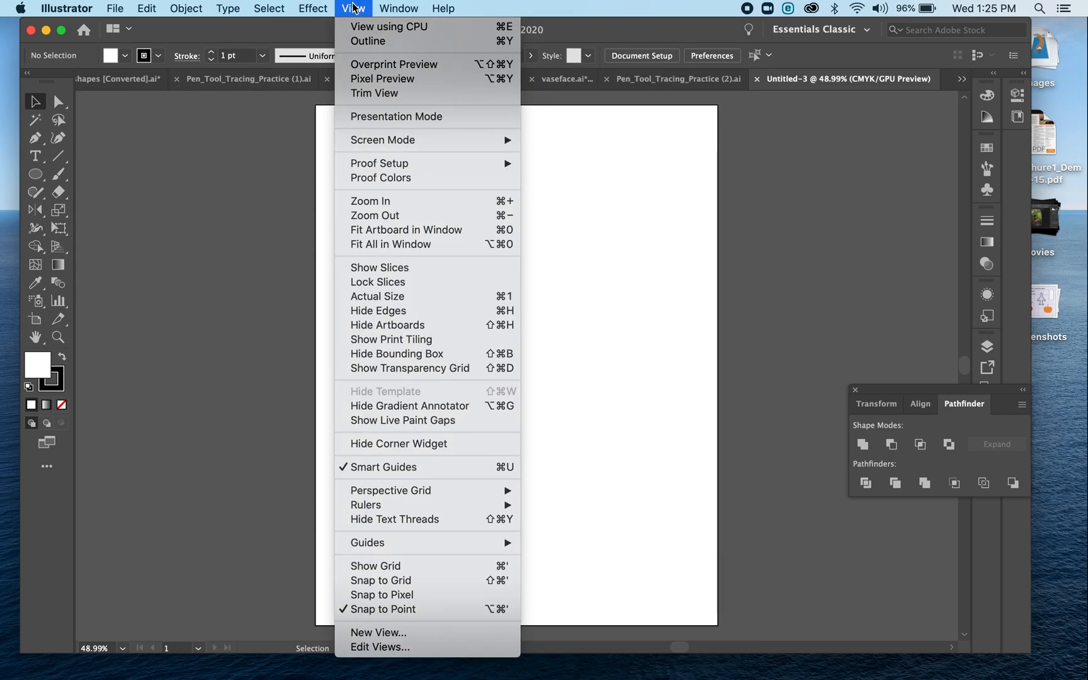
pyautogui.click(506, 570)
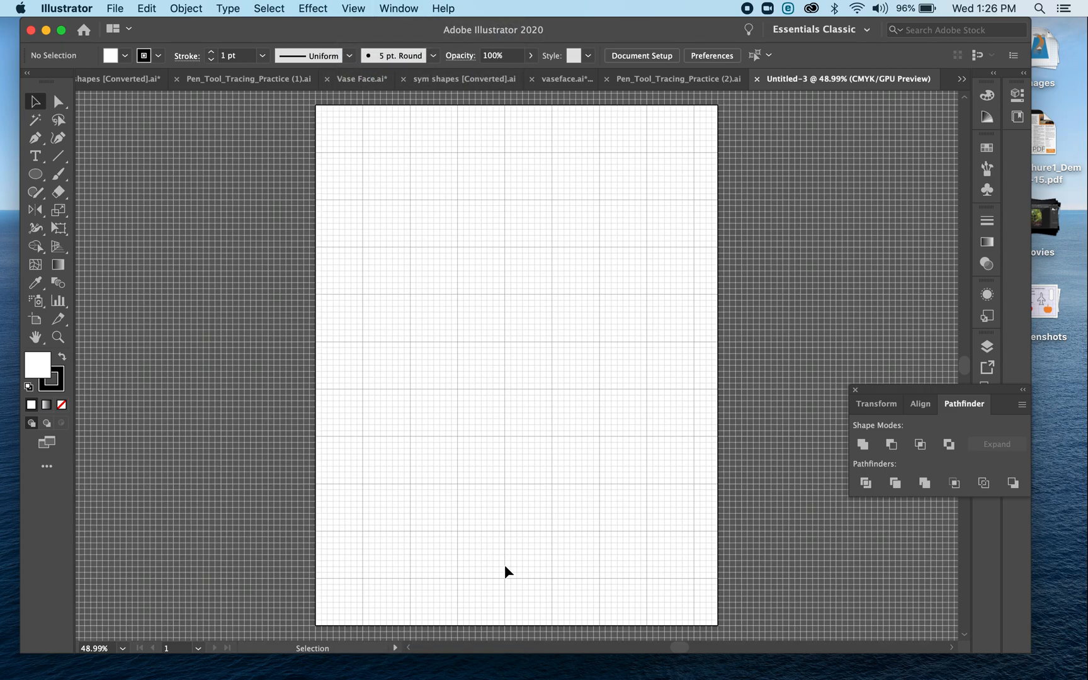
# Start a half-vase profile with the Pen tool, drawing the straight rim leftward from a major grid intersection, its slanted lip and the curve into the neck
pyautogui.click(36, 136)
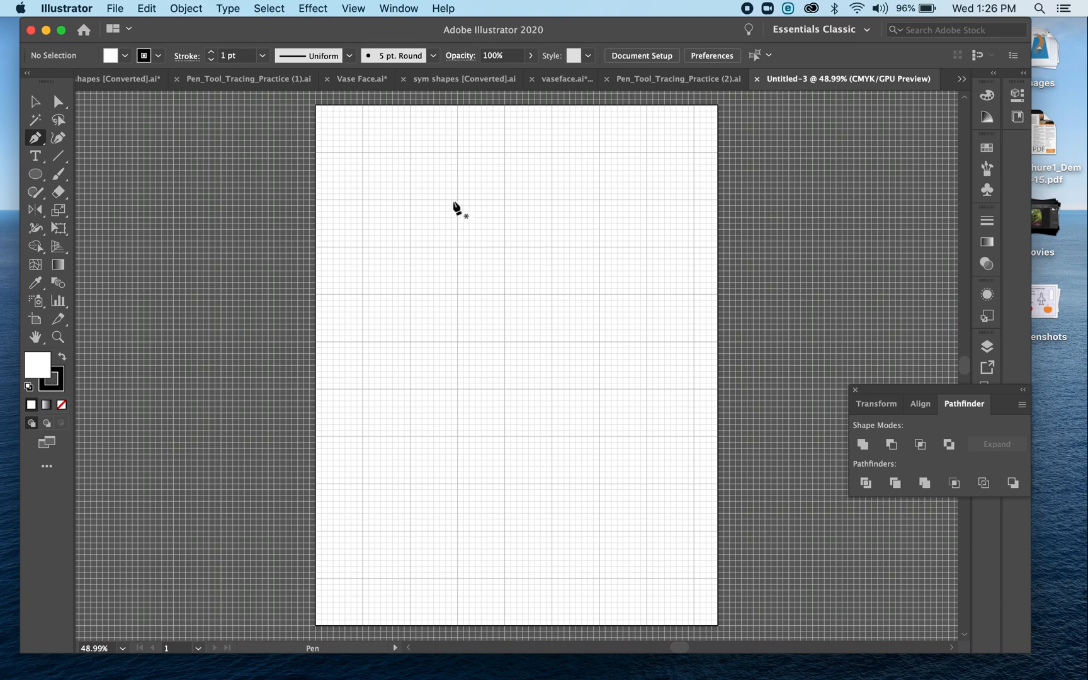
pyautogui.click(457, 152)
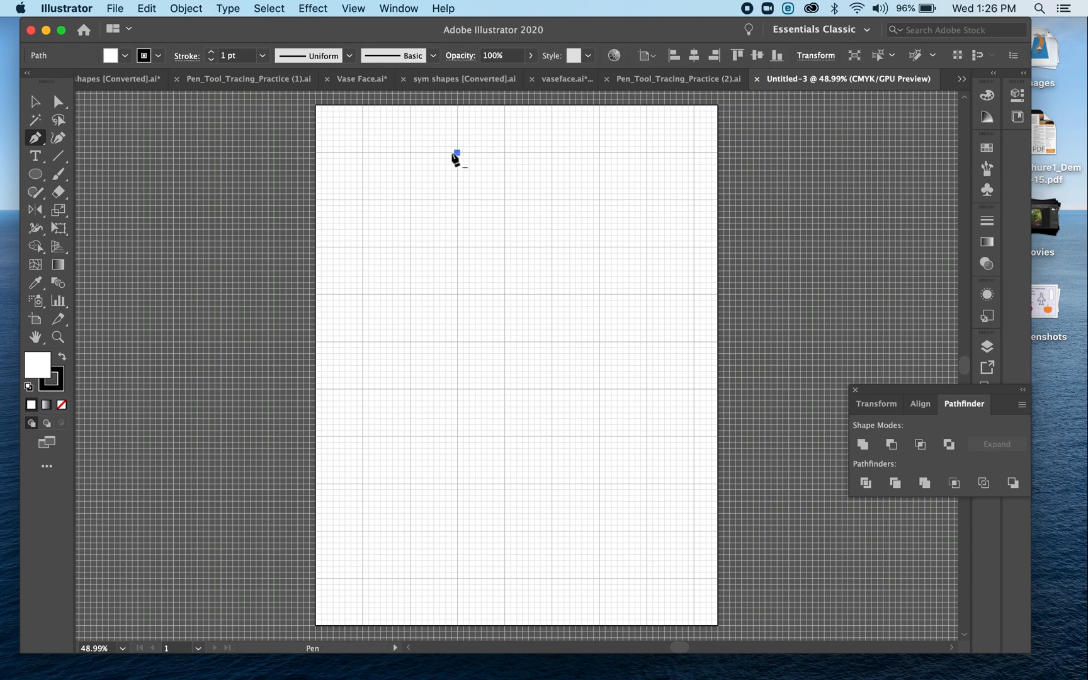
pyautogui.click(379, 152)
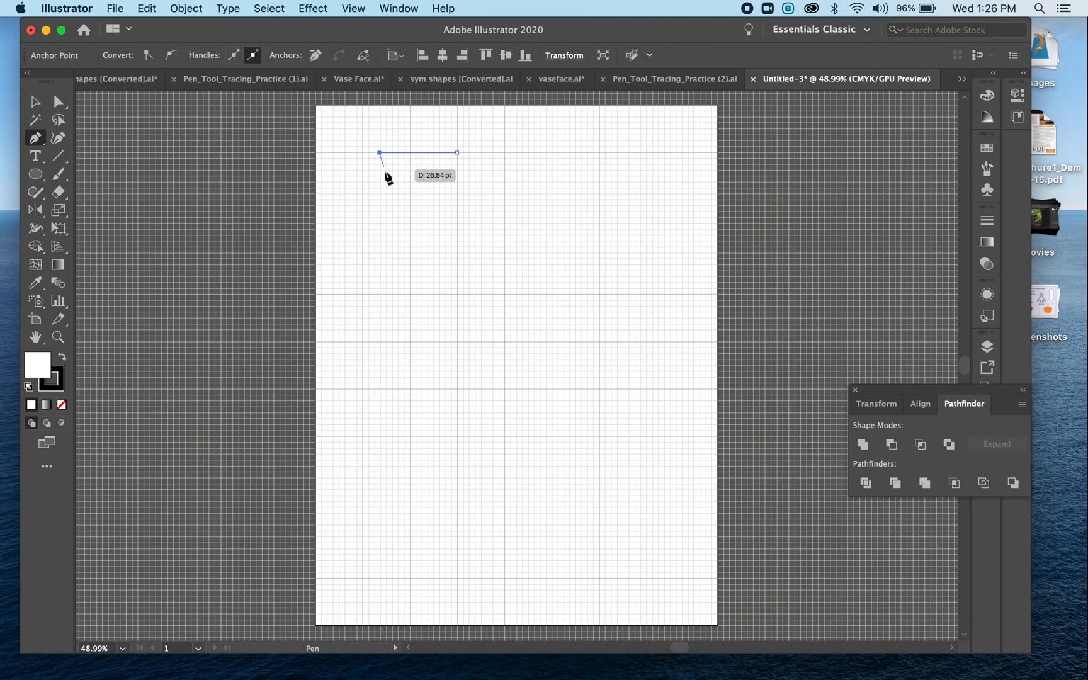
pyautogui.click(385, 174)
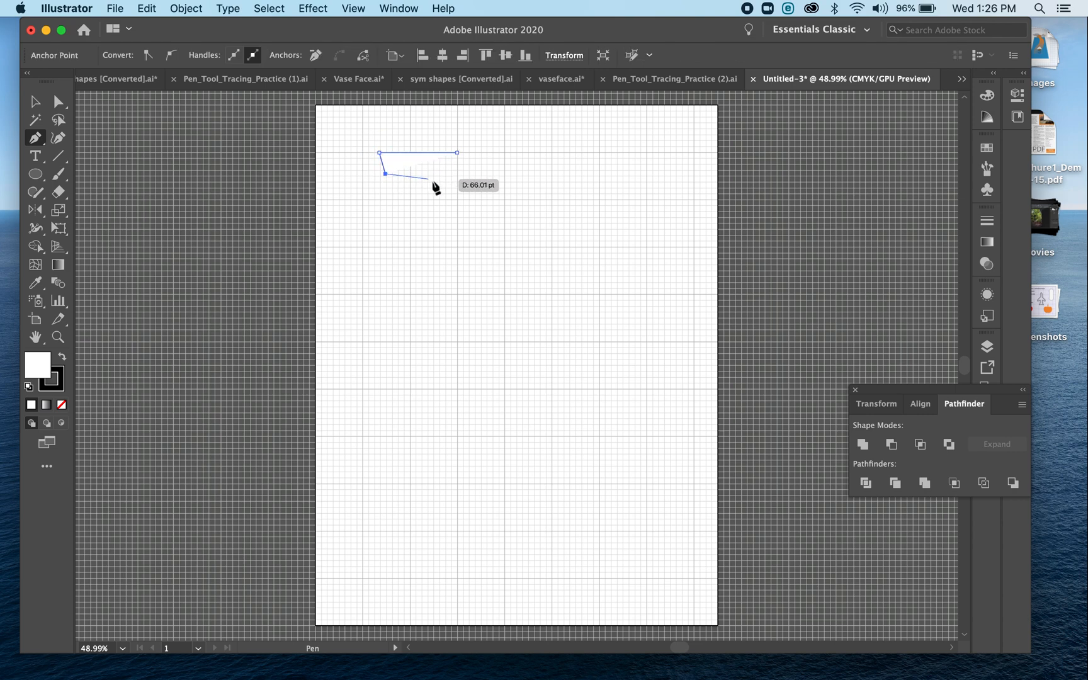
pyautogui.moveTo(428, 188); pyautogui.dragTo(434, 209)
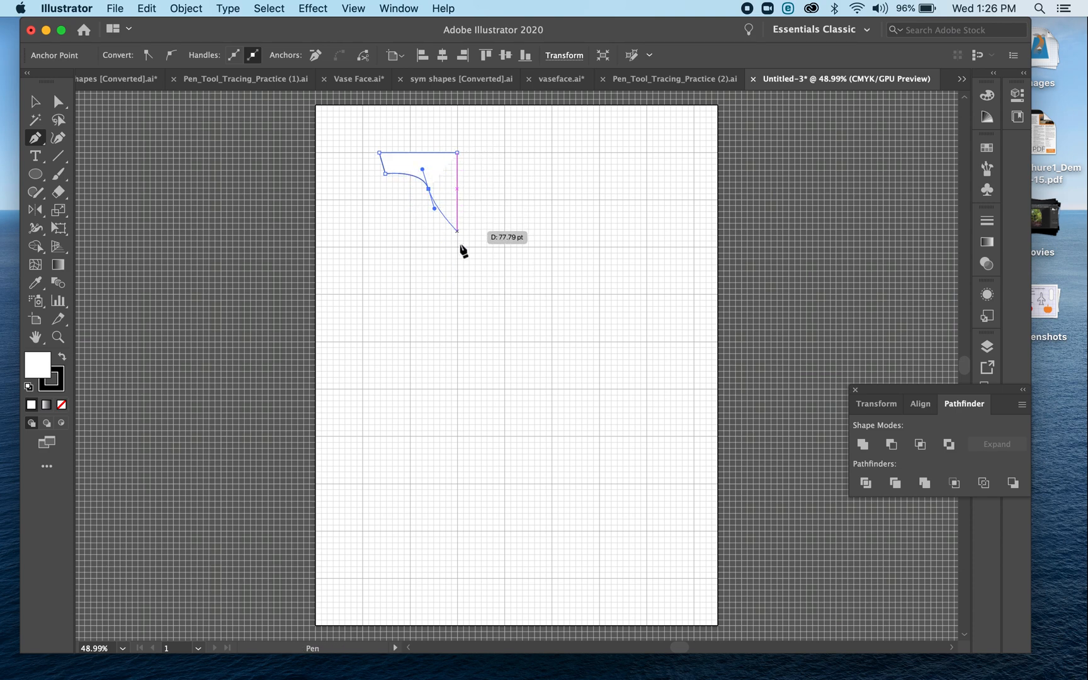
# Continue the vase profile down the neck with an inward curve, a small pointed notch and a small rounded bulge
pyautogui.click(422, 214)
pyautogui.click(429, 218)
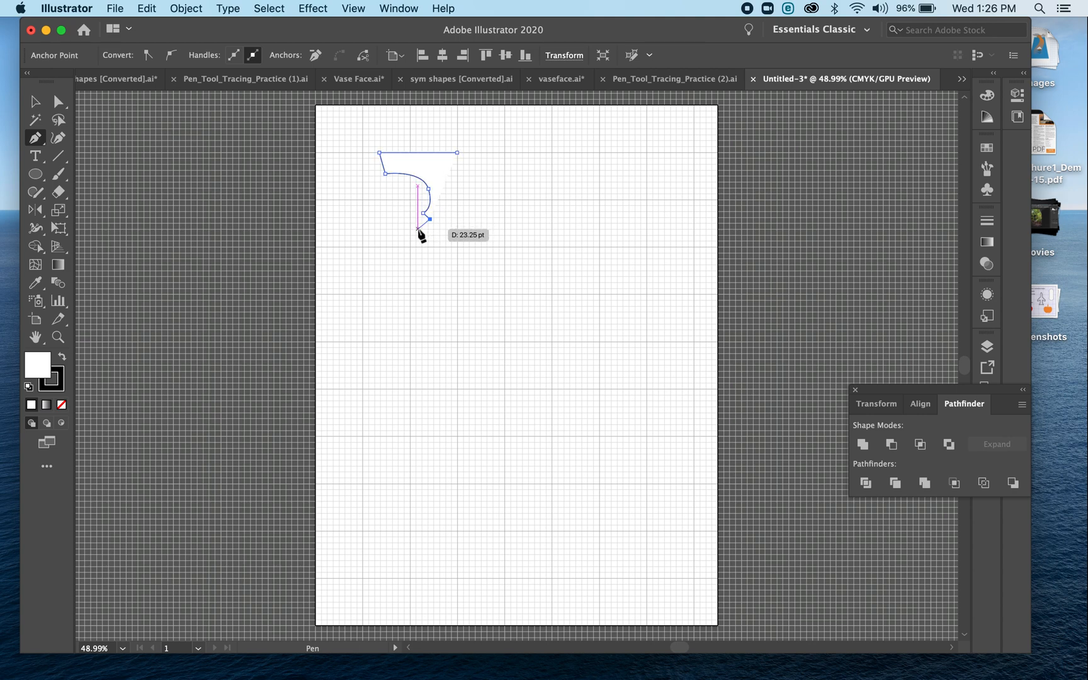
pyautogui.moveTo(415, 231); pyautogui.dragTo(415, 247)
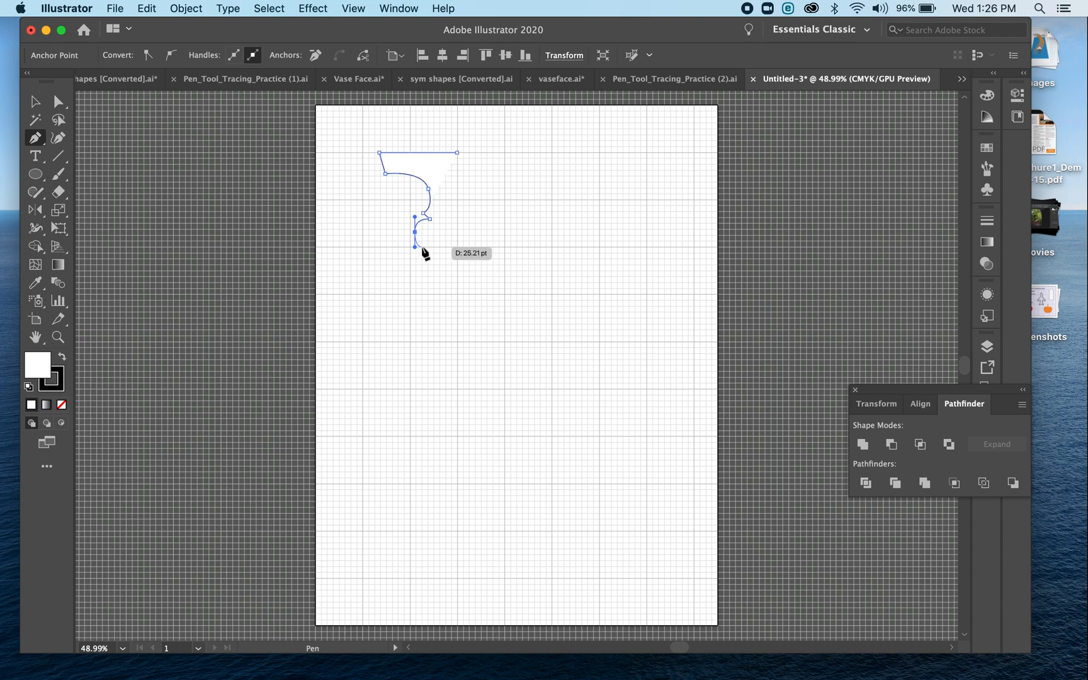
pyautogui.click(428, 244)
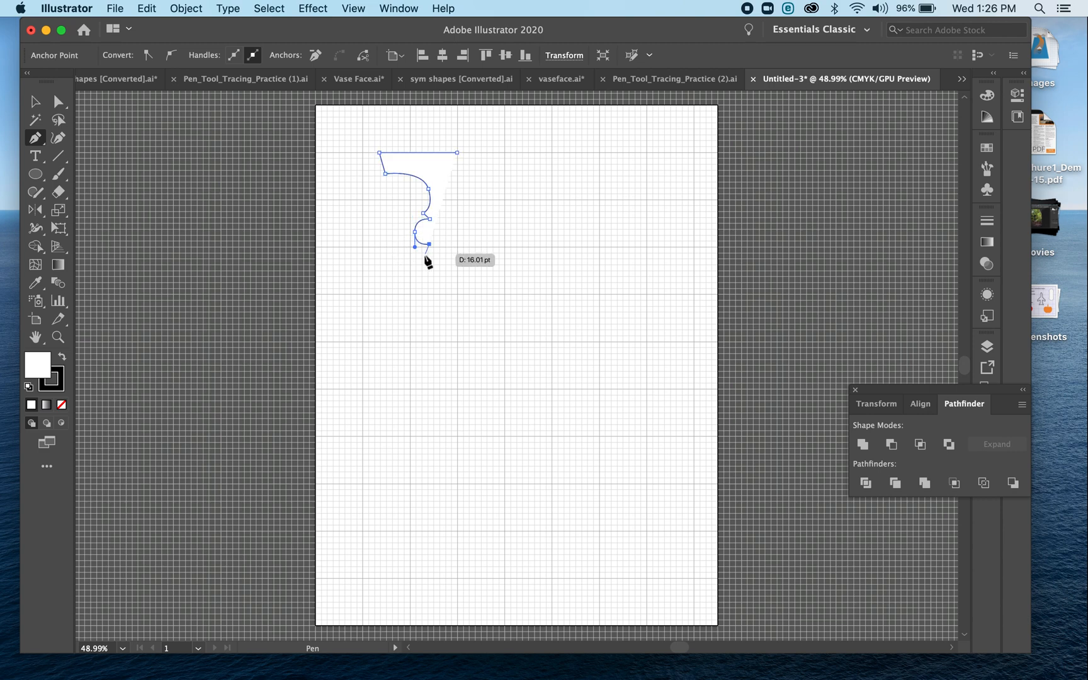
pyautogui.click(423, 255)
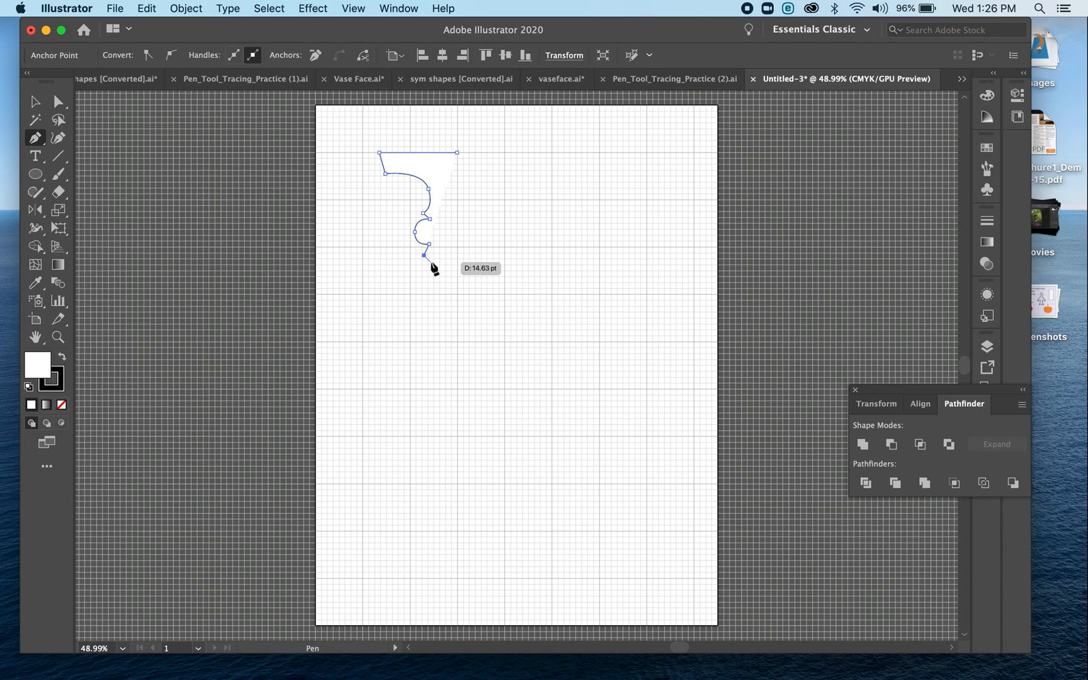
pyautogui.click(428, 261)
pyautogui.press('super+z')
pyautogui.press('super+z')
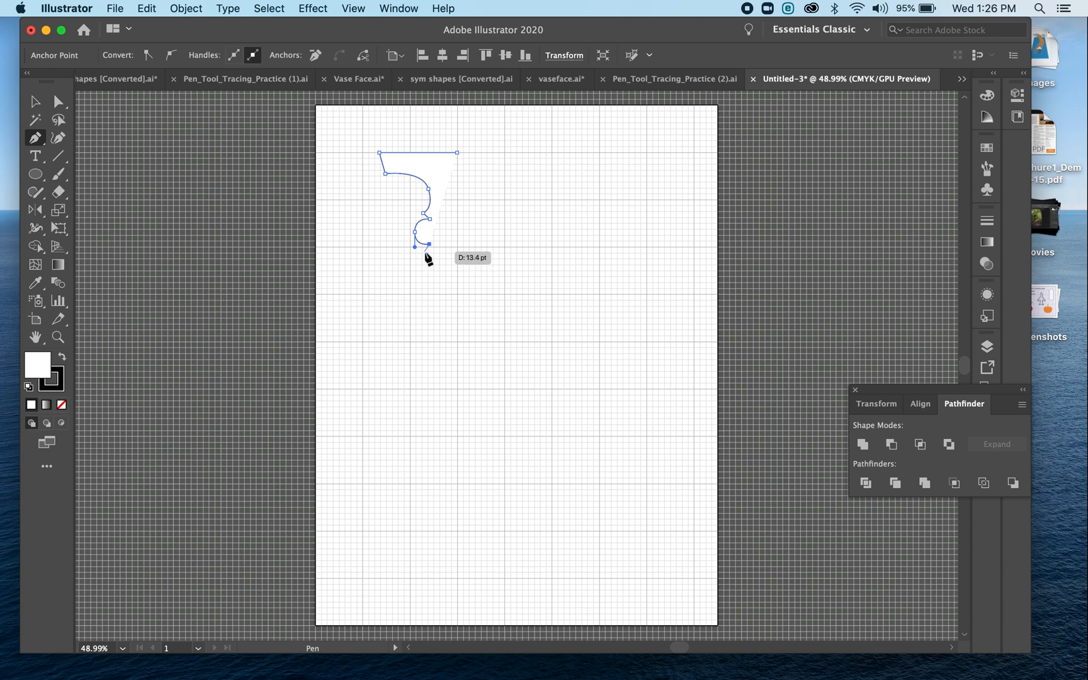
# Add a second small notch below the neck bulge and curve the path outward to the widest point of the vase body
pyautogui.click(424, 251)
pyautogui.click(430, 258)
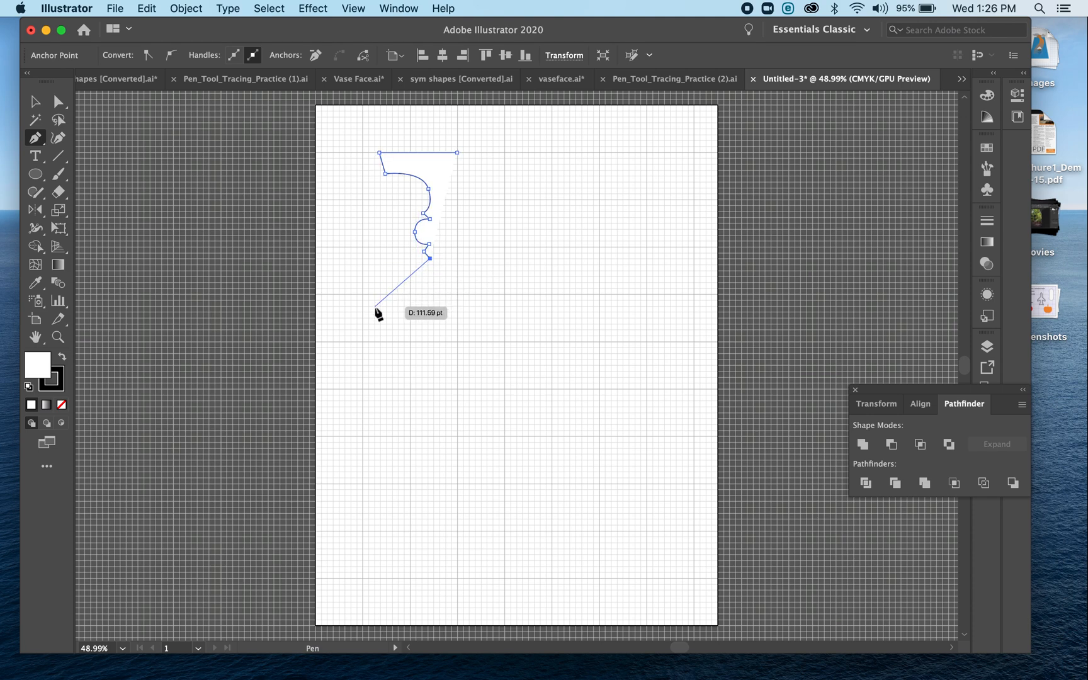
pyautogui.moveTo(356, 311); pyautogui.dragTo(356, 359)
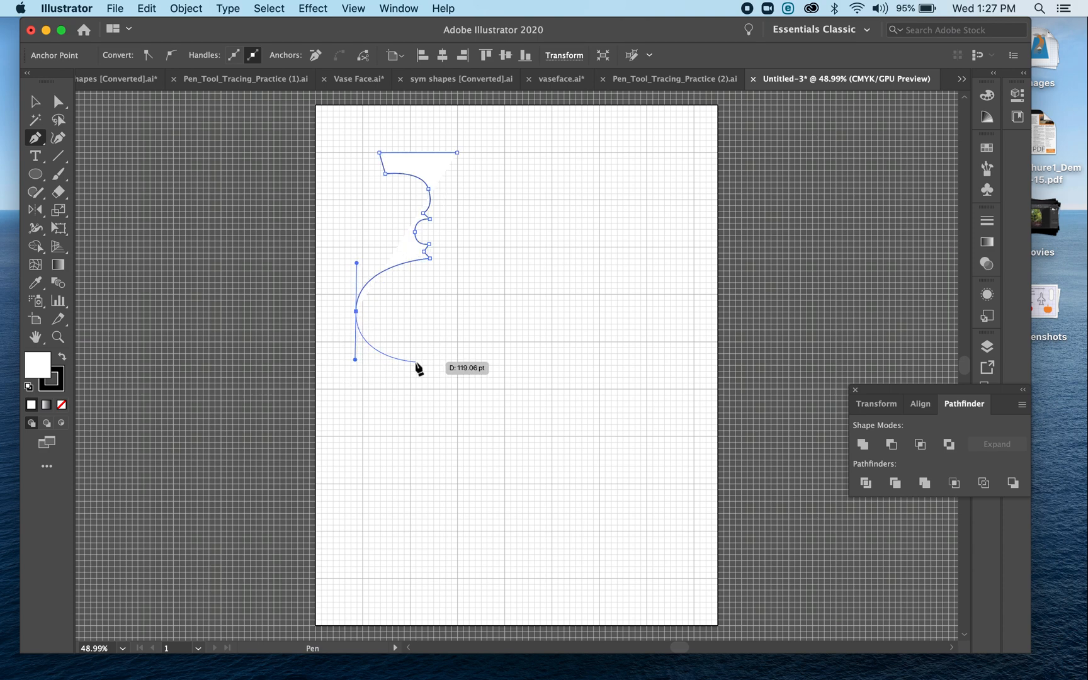
# Finish the vase profile with the body's curved underside and flared foot, ending the open path directly below its starting point
pyautogui.click(442, 364)
pyautogui.keyDown('super'); pyautogui.click(432, 380); pyautogui.keyUp('super')
pyautogui.click(431, 379)
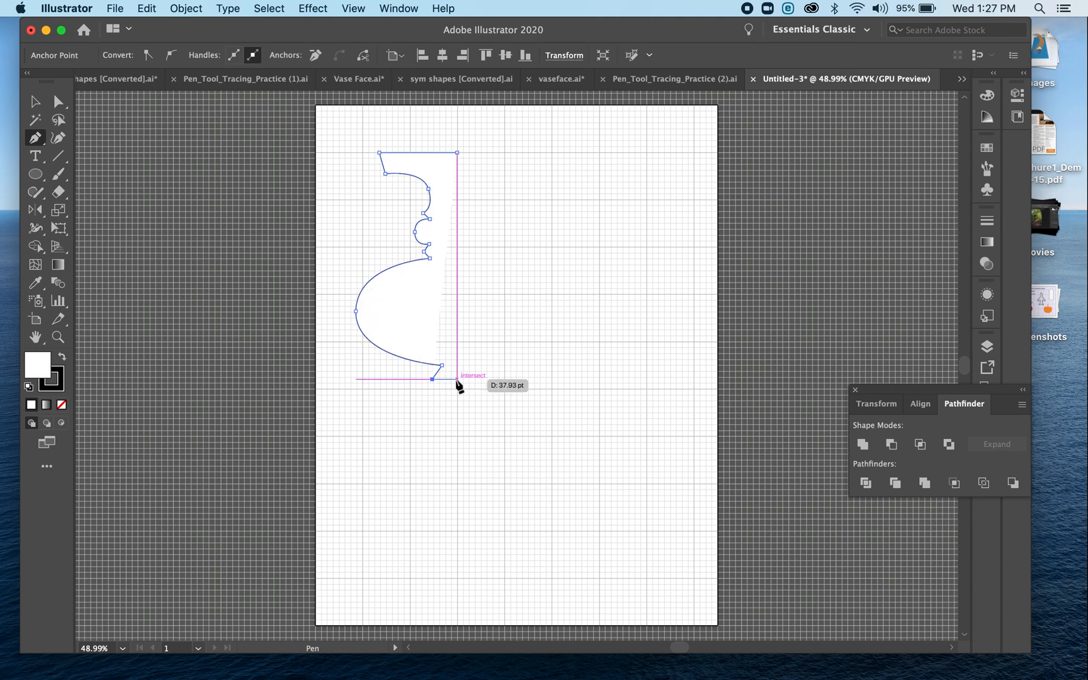
pyautogui.click(457, 379)
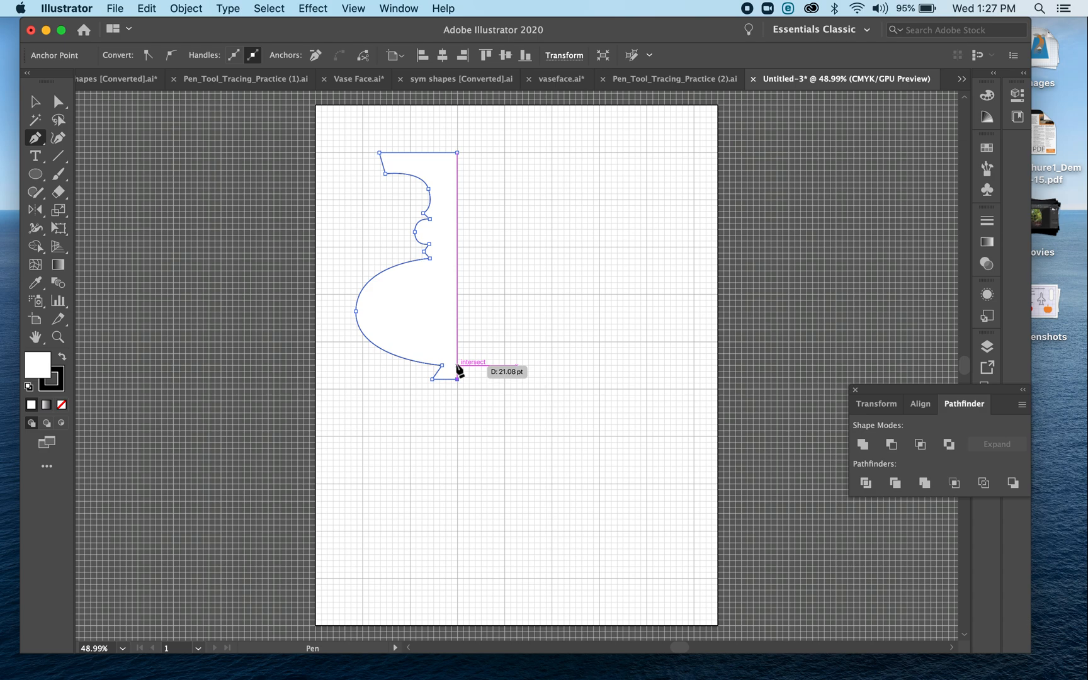
pyautogui.press('Escape')
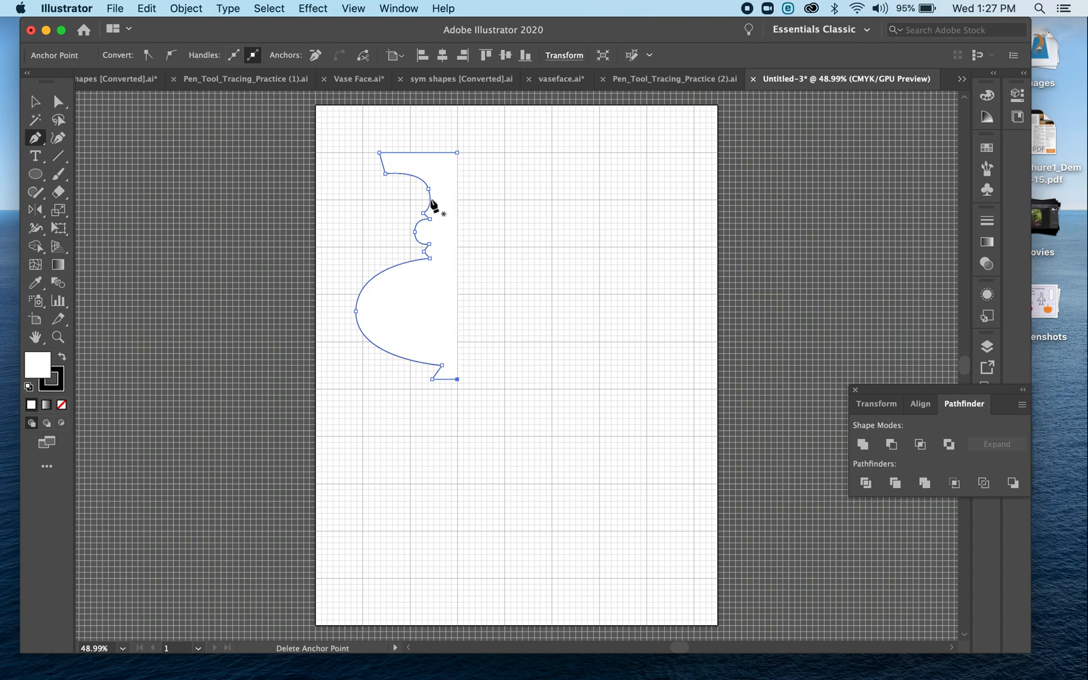
# Fill the half-vase shape with red E53333
pyautogui.doubleClick(45, 361)
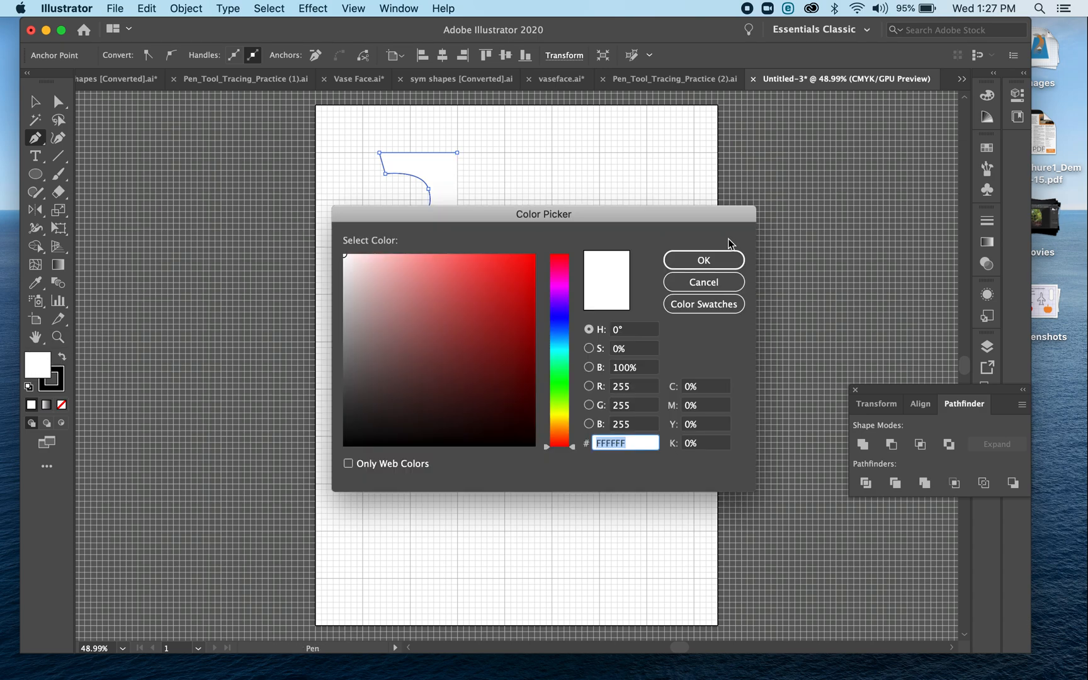
pyautogui.click(493, 274)
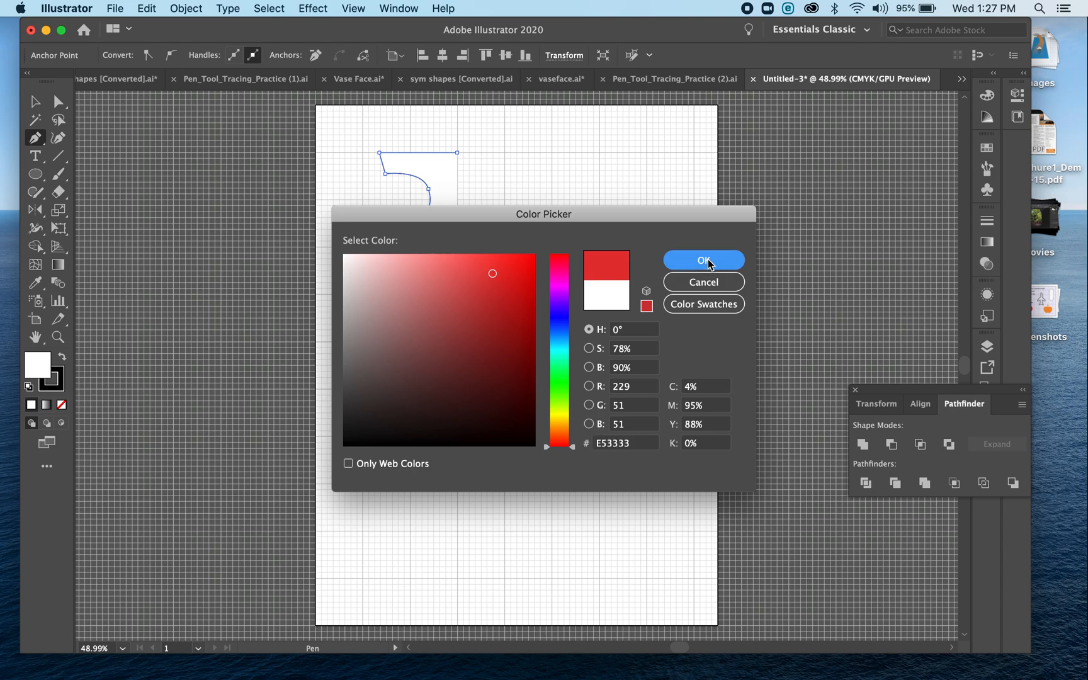
pyautogui.click(703, 260)
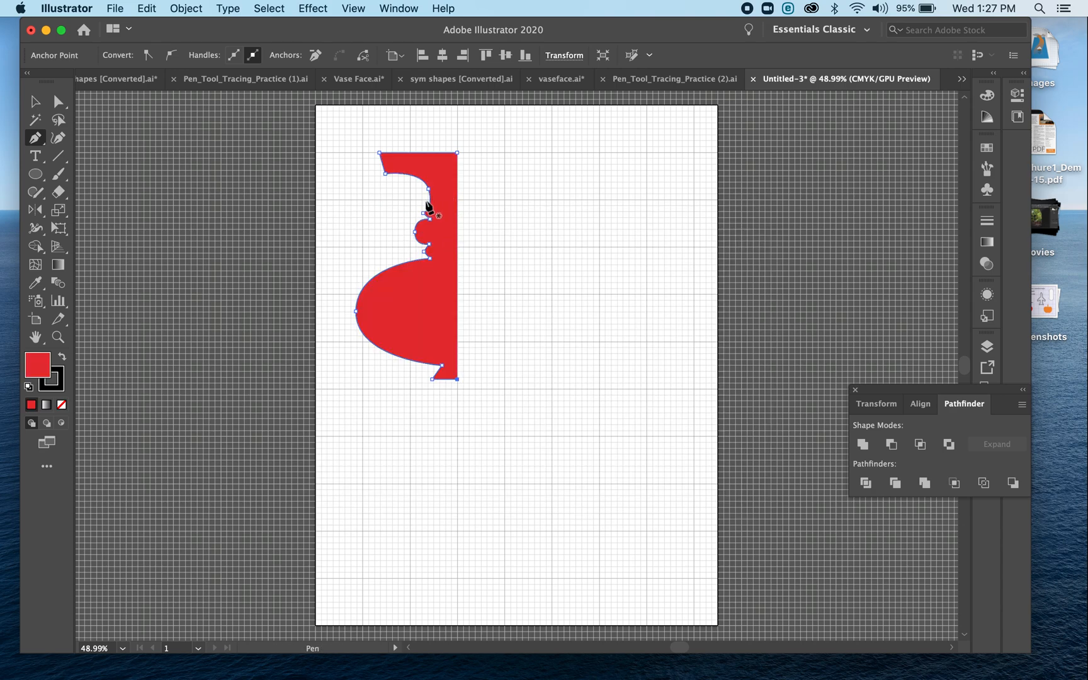
# Select the red half-vase and activate the Reflect tool
pyautogui.click(36, 104)
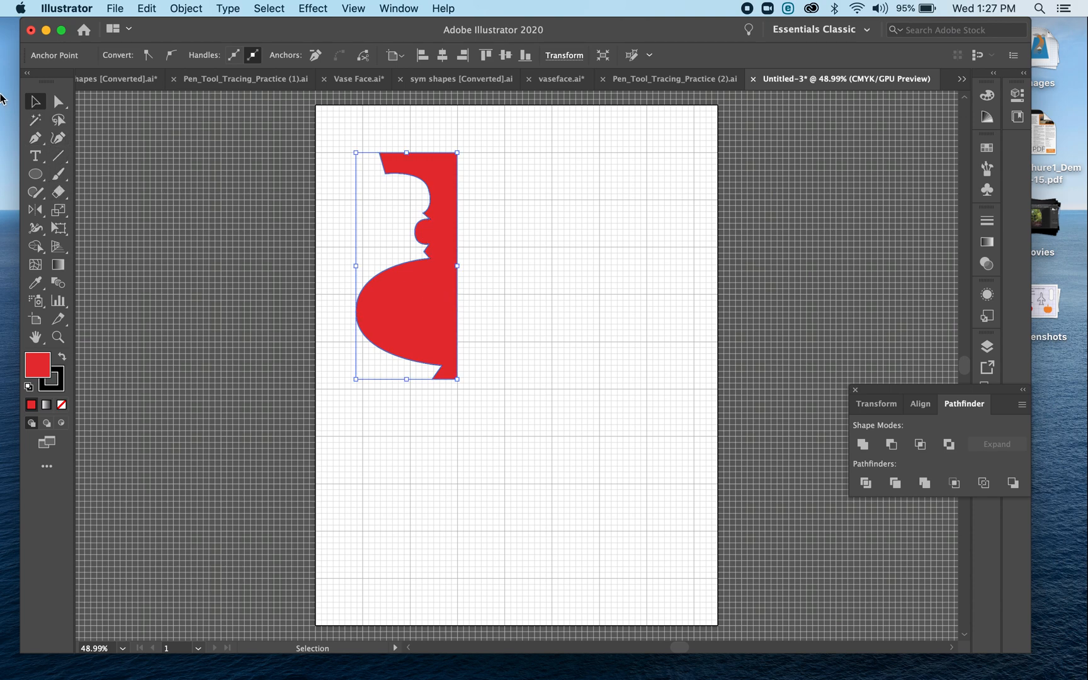
pyautogui.click(378, 299)
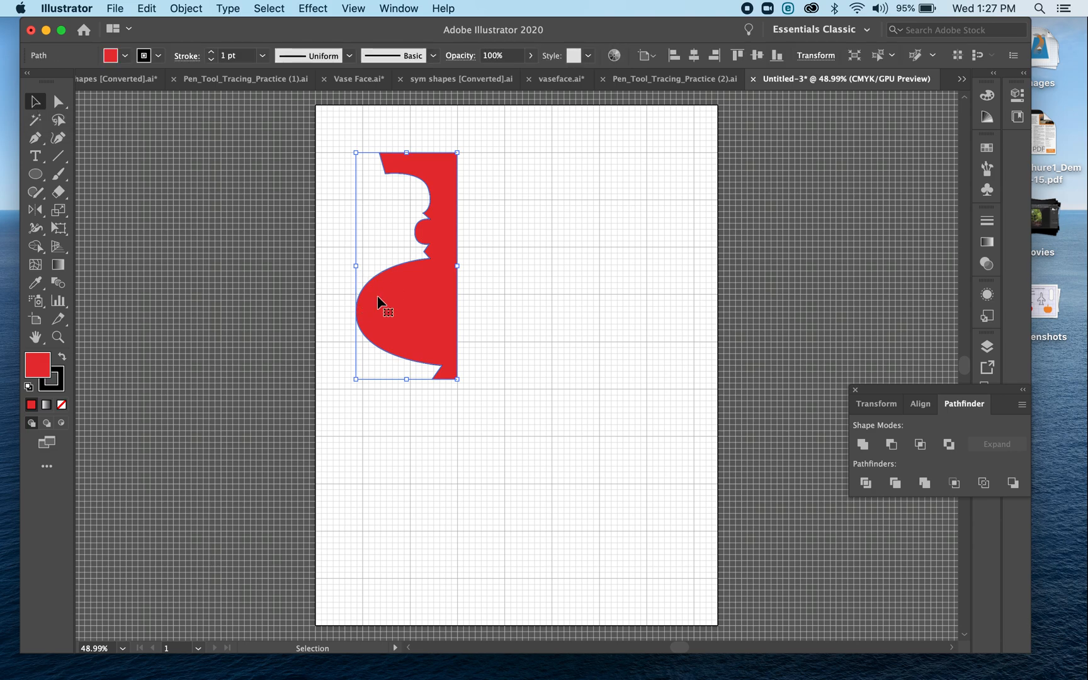
pyautogui.click(41, 212)
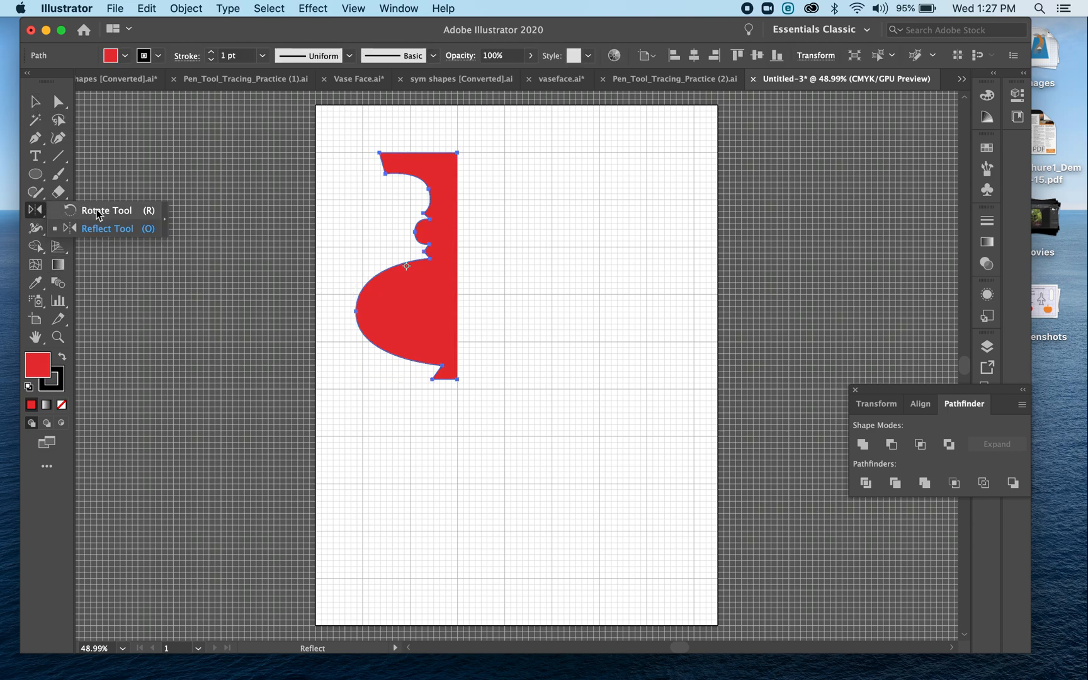
pyautogui.click(97, 210)
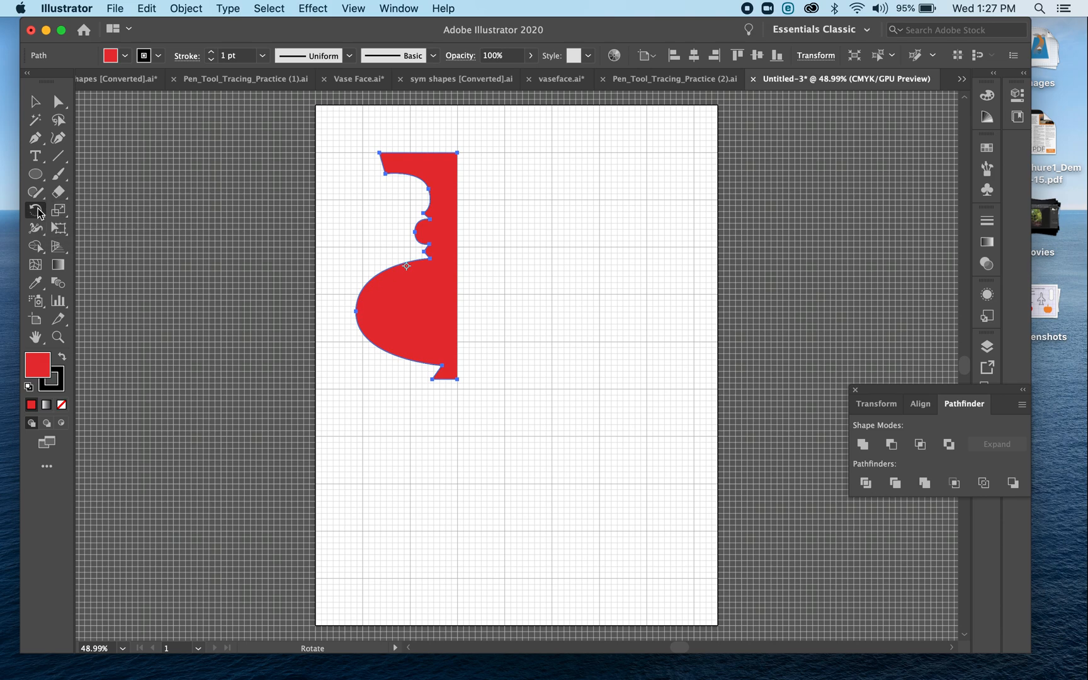
pyautogui.click(38, 212)
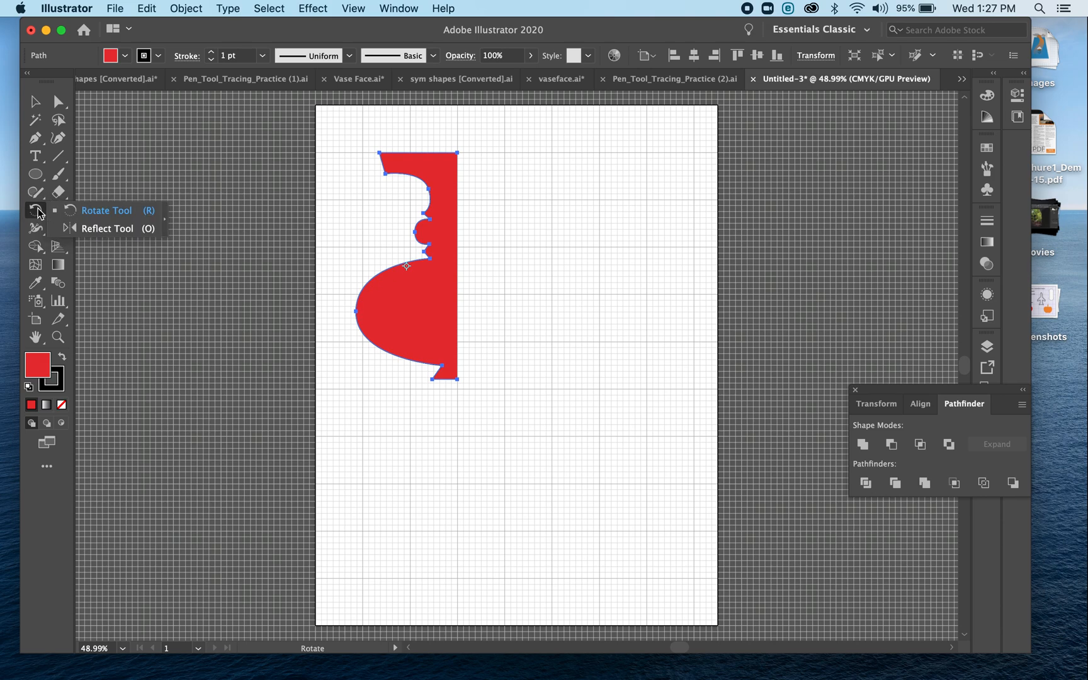
pyautogui.click(129, 229)
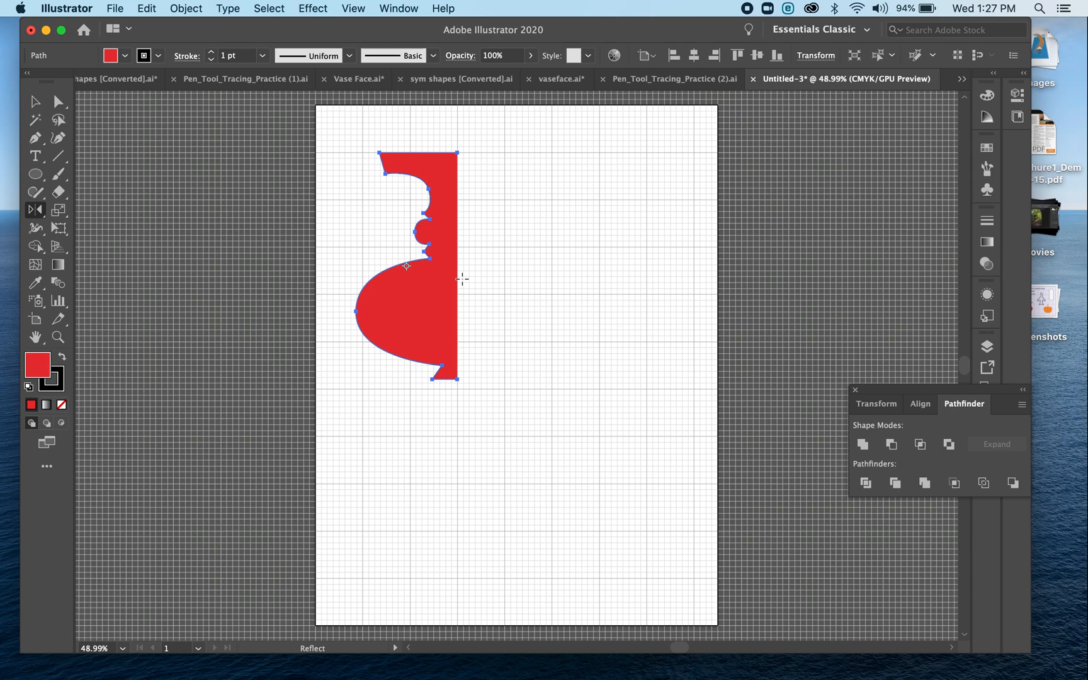
# Remove the half-vase's fill and restore the red fill, keeping the Reflect tool active
pyautogui.press('v')
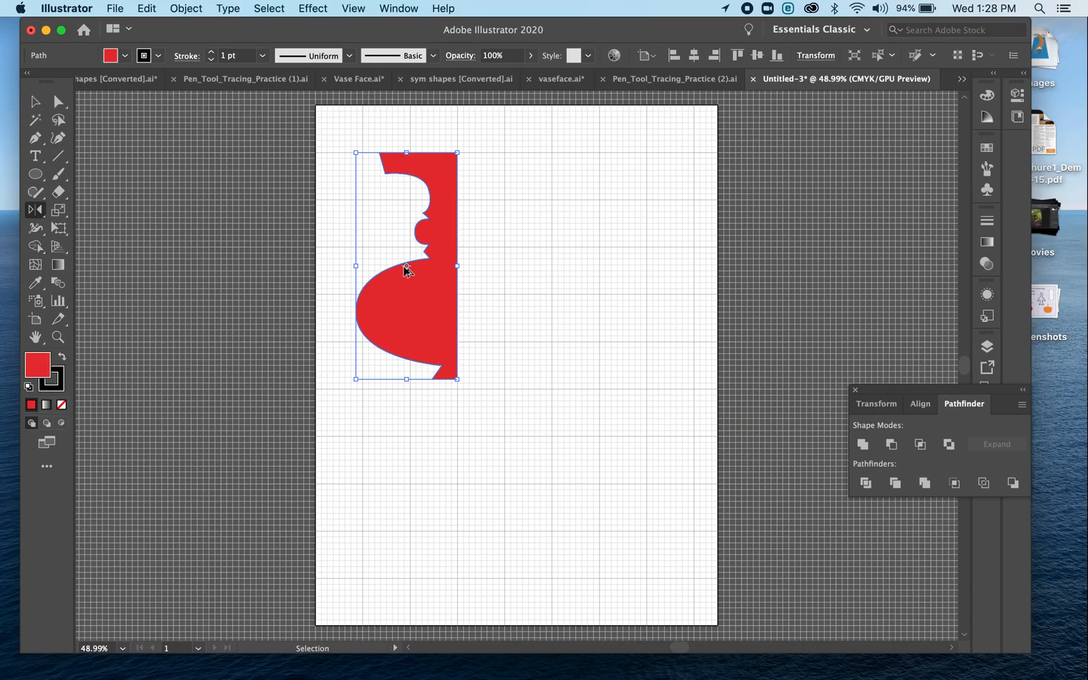
pyautogui.press('o')
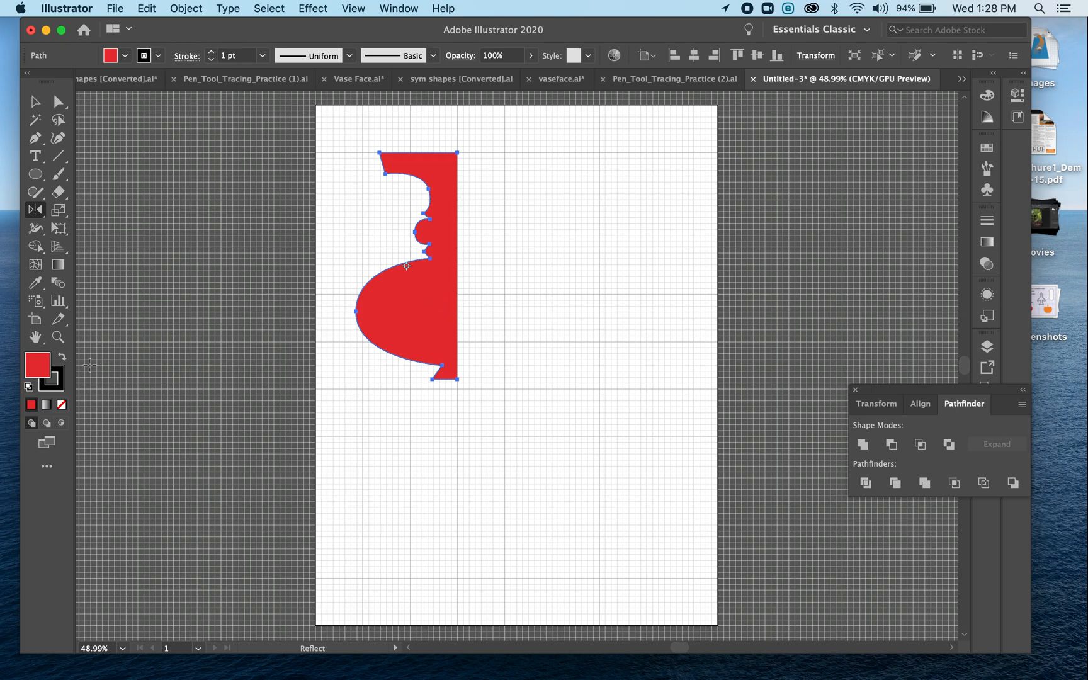
pyautogui.click(62, 405)
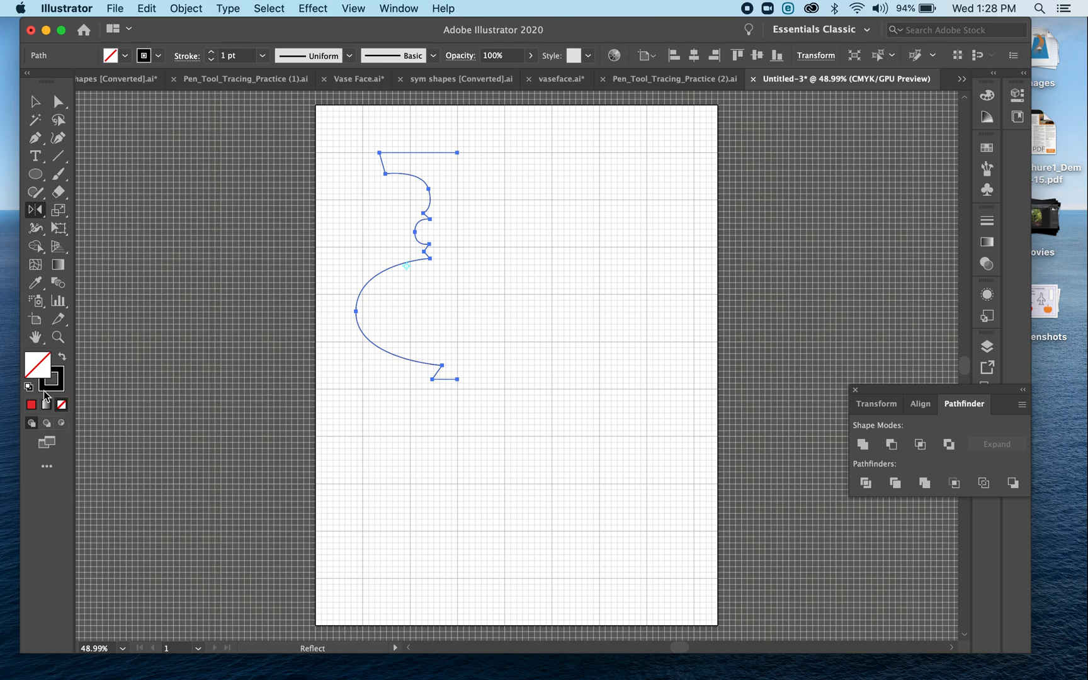
pyautogui.click(31, 405)
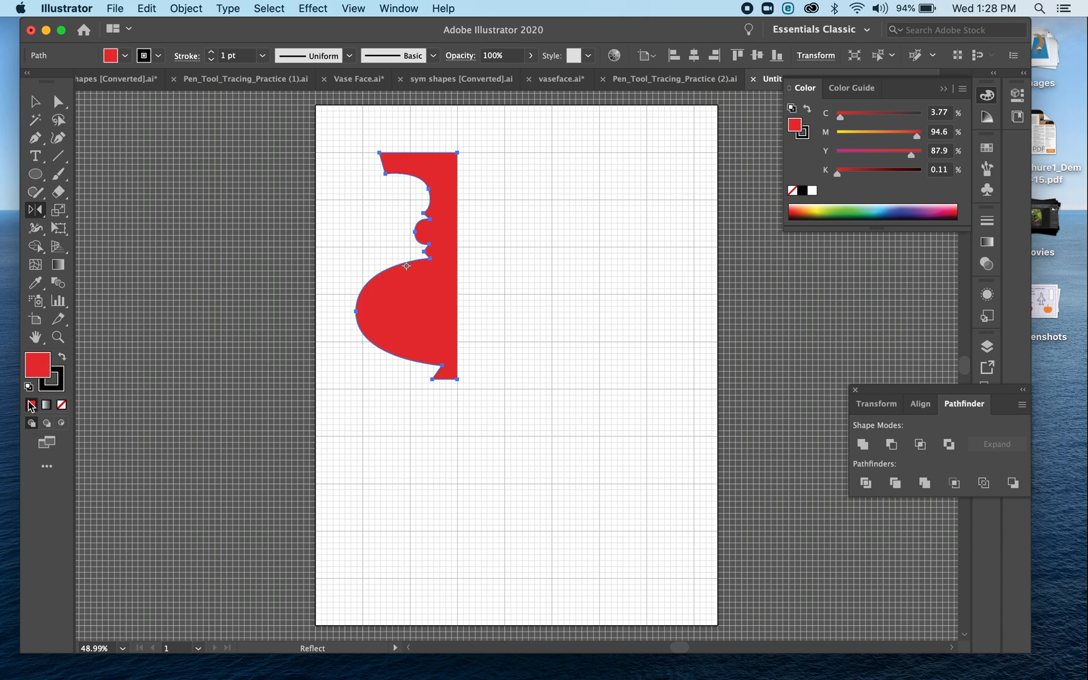
# Reflect a copy of the red half-vase at -90° about a point beside its straight edge to create the opposite half
pyautogui.click(459, 250)
pyautogui.moveTo(438, 243); pyautogui.dragTo(474, 241)
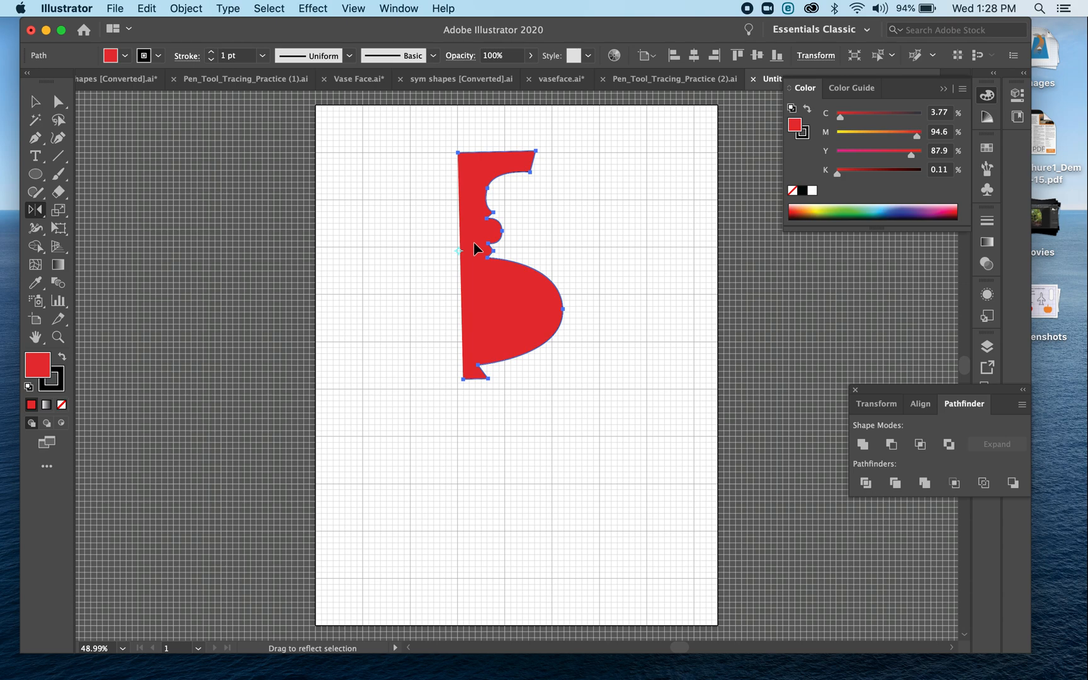
pyautogui.press('super+z')
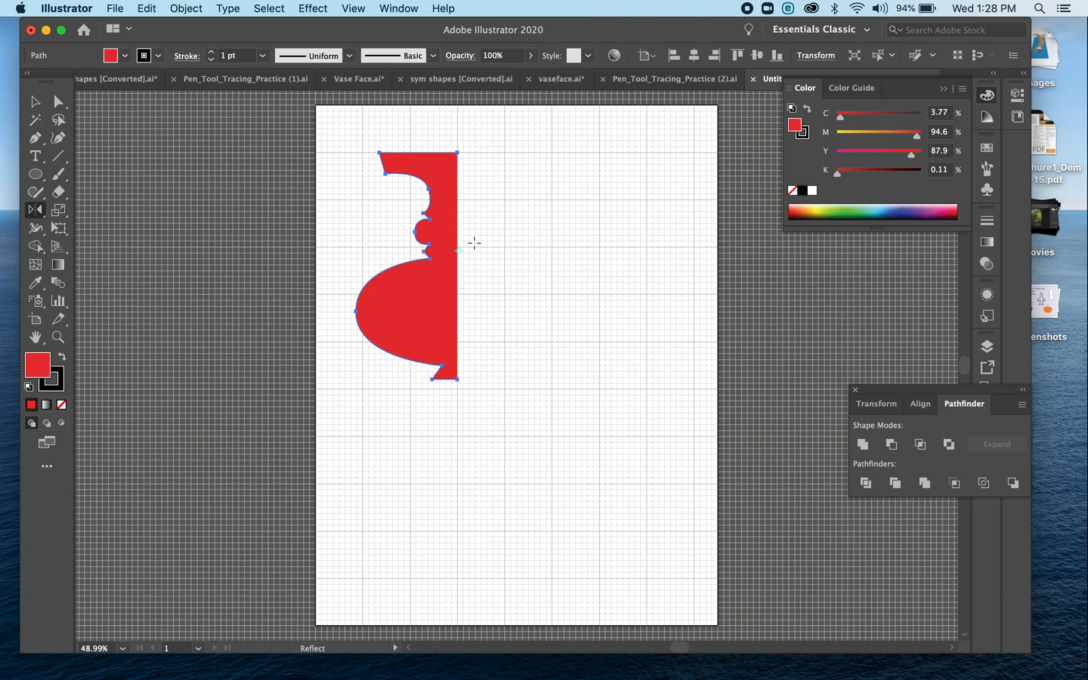
pyautogui.moveTo(452, 235); pyautogui.dragTo(479, 230)
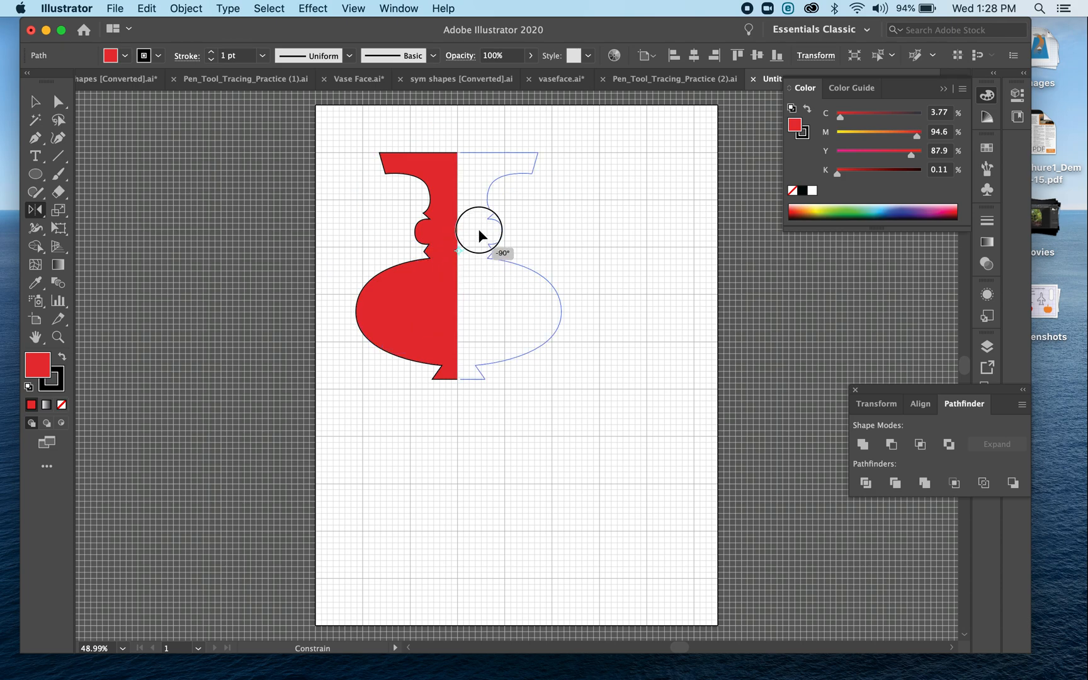
pyautogui.moveTo(479, 230); pyautogui.dragTo(479, 230)
pyautogui.press('alt')
pyautogui.press('alt')
pyautogui.moveTo(479, 234); pyautogui.dragTo(479, 234)
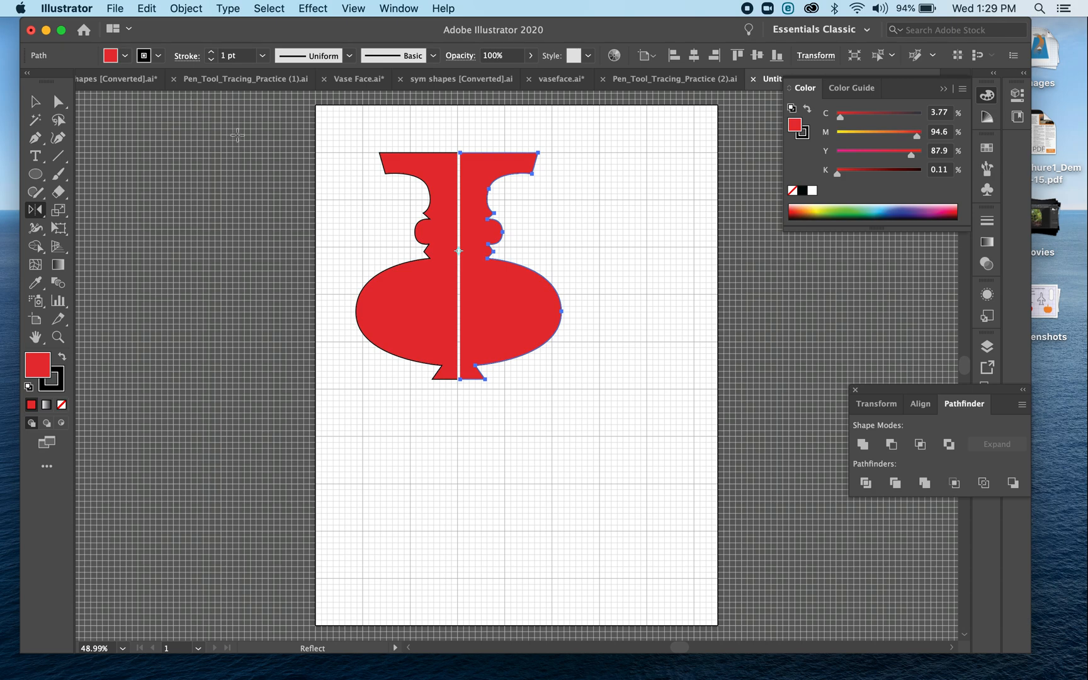
# Lasso the two top-centre end points of the red vase halves and join them
pyautogui.click(58, 119)
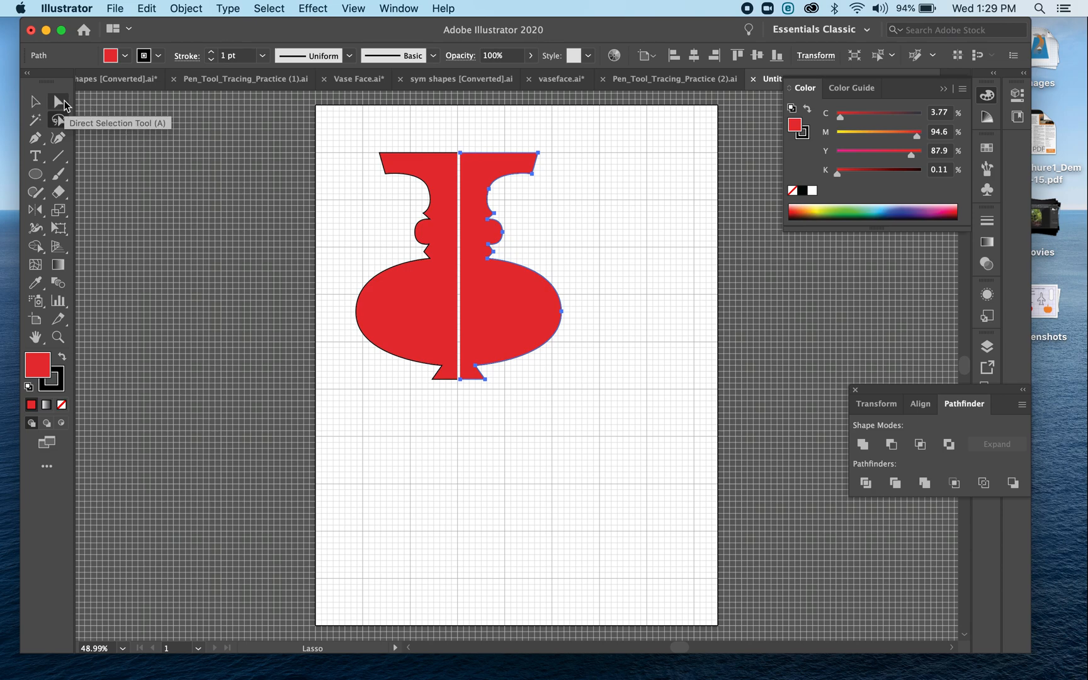
pyautogui.click(64, 101)
pyautogui.click(63, 118)
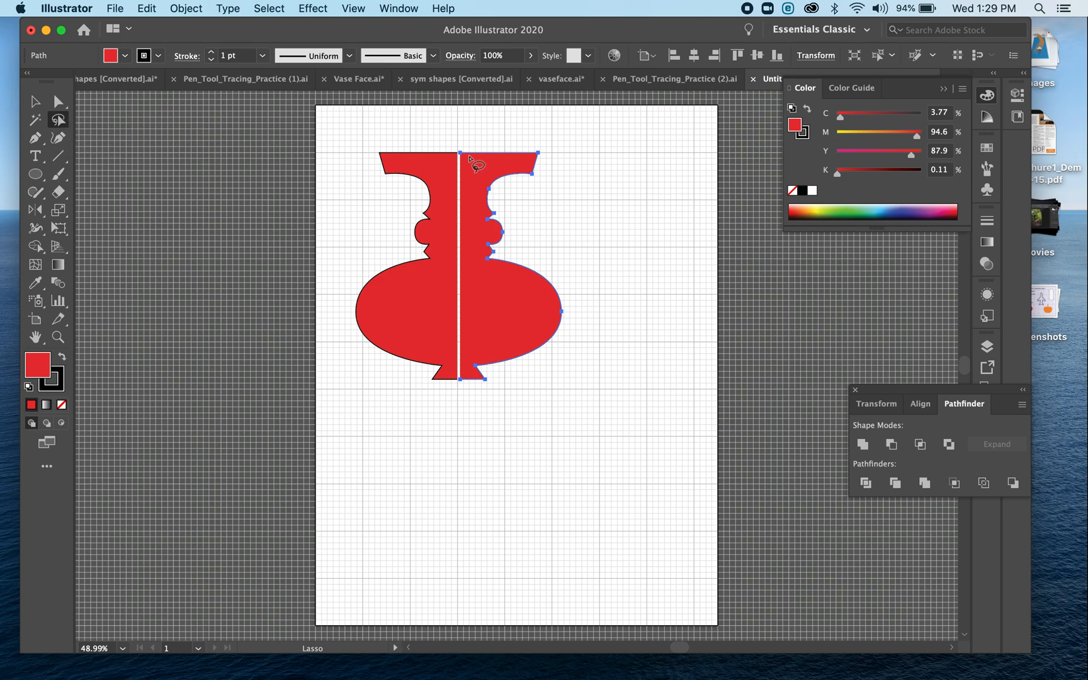
pyautogui.moveTo(467, 145)
pyautogui.mouseDown()
pyautogui.moveTo(448, 151)
pyautogui.moveTo(460, 176)
pyautogui.moveTo(488, 150)
pyautogui.moveTo(467, 156)
pyautogui.mouseUp()
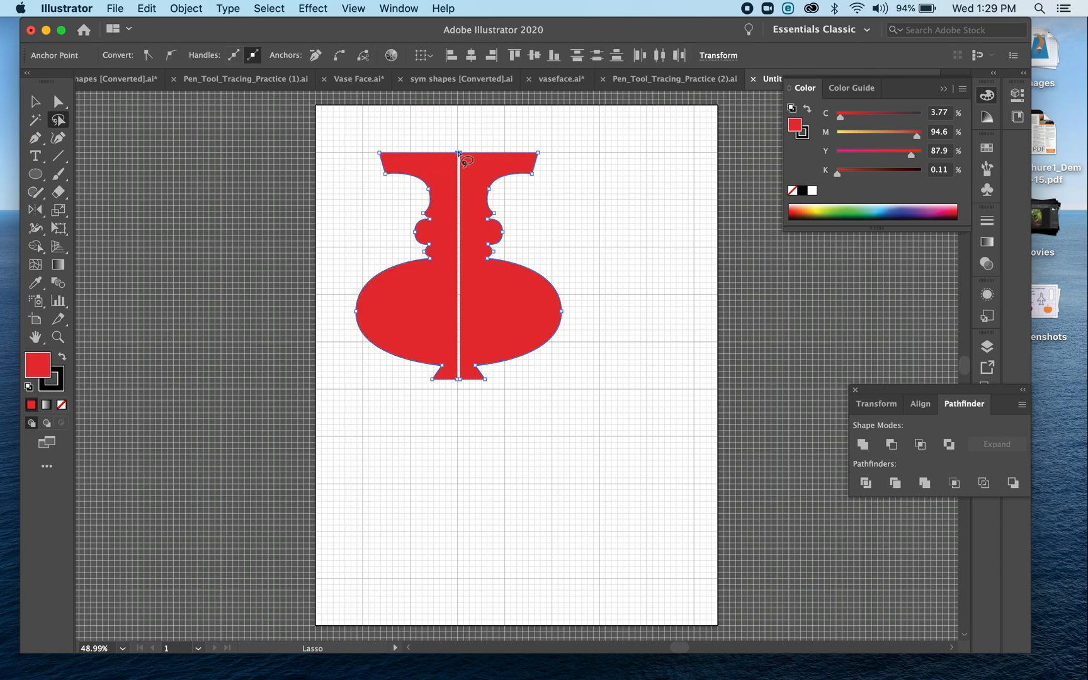
pyautogui.press('super')
pyautogui.press('super+j')
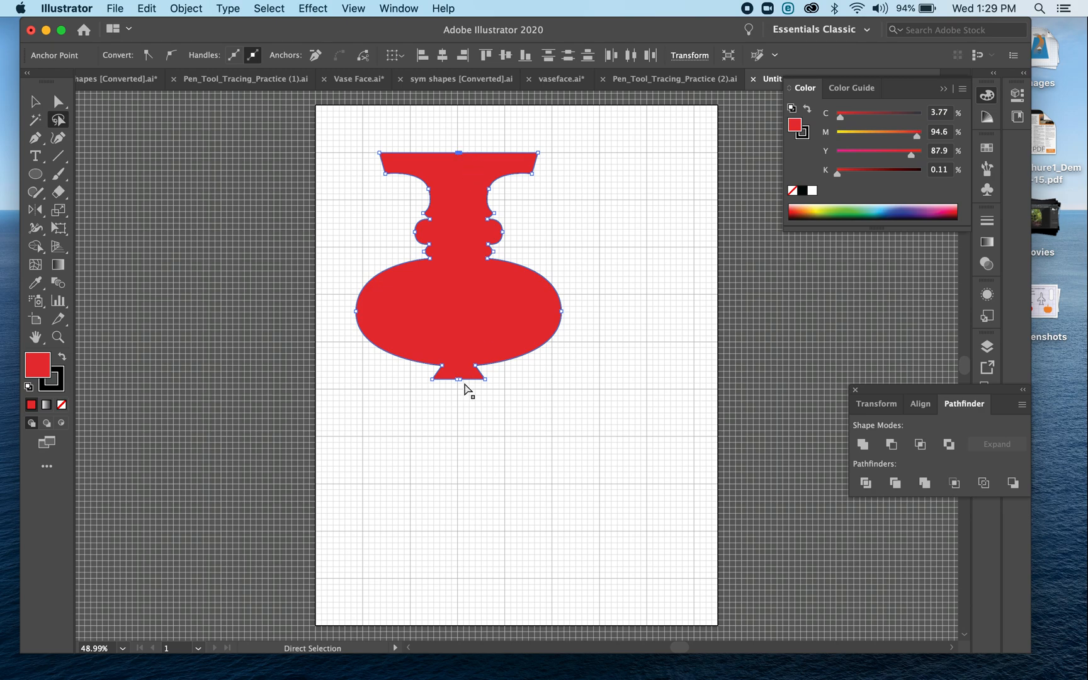
pyautogui.press('super+plus')
pyautogui.press('super+plus')
pyautogui.click(186, 8)
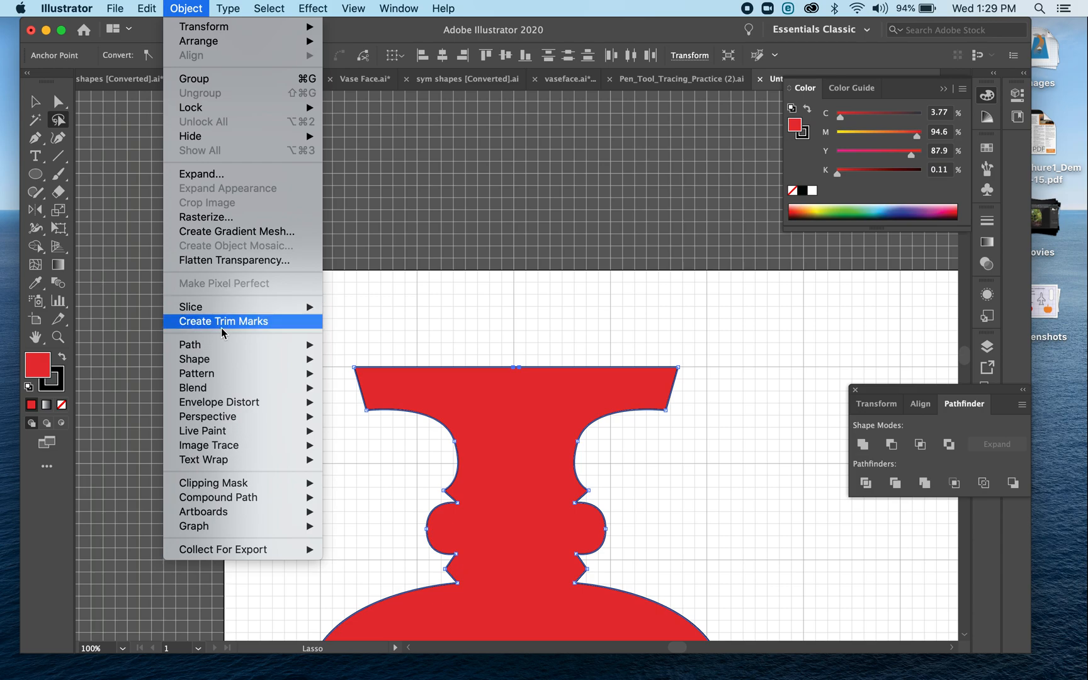
pyautogui.moveTo(222, 351)
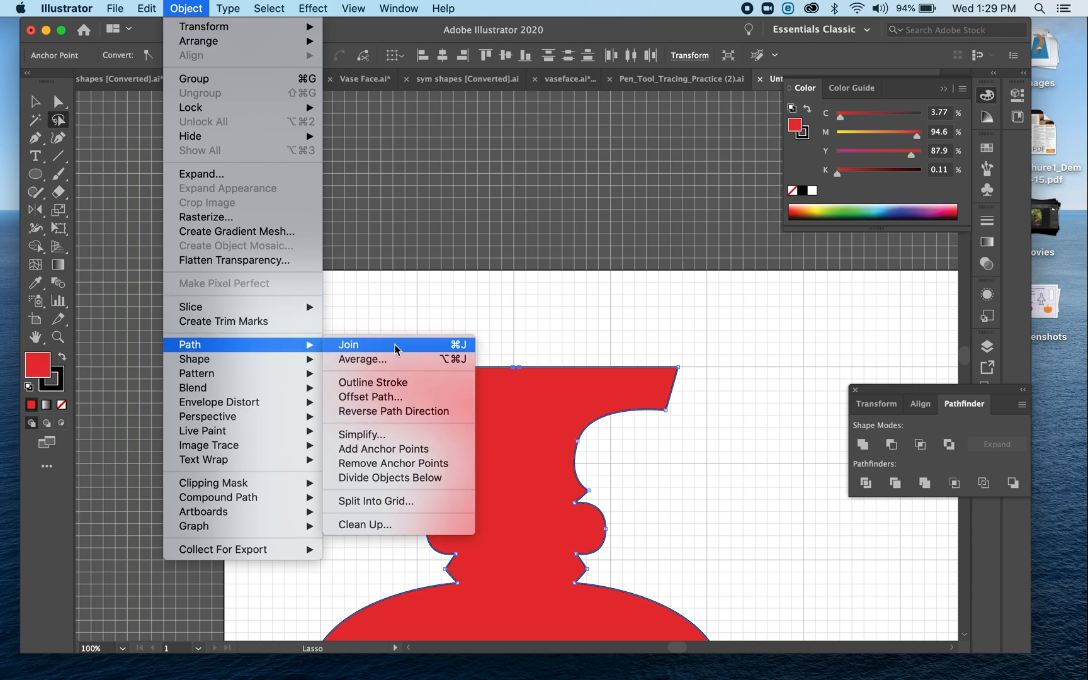
pyautogui.click(572, 240)
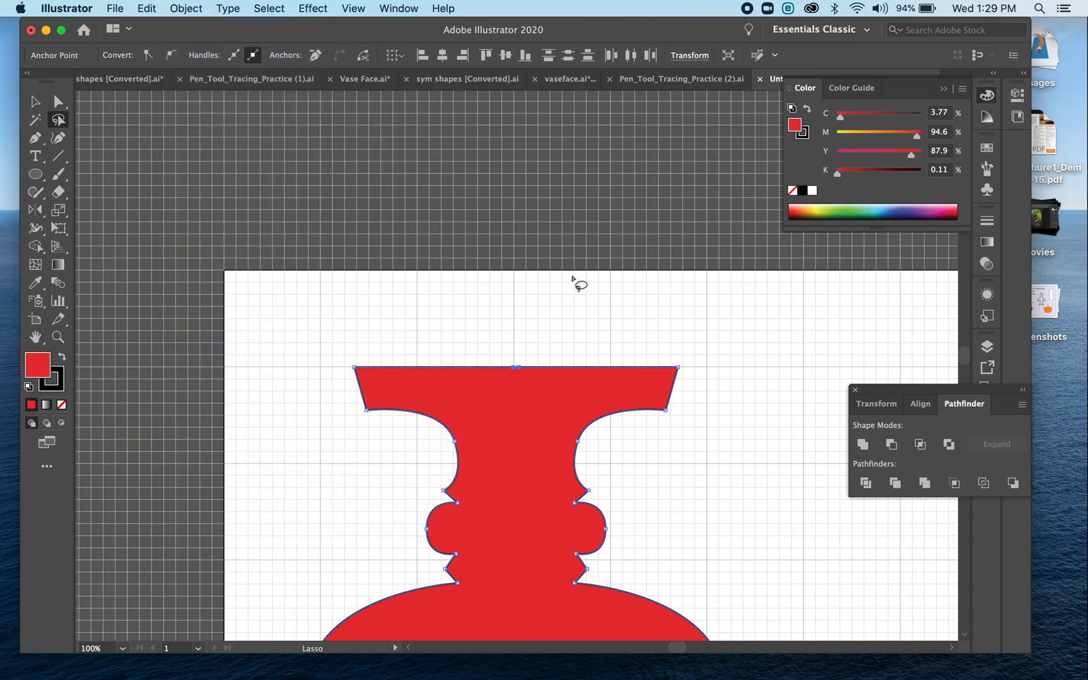
# Lasso the two end points at the centre of the red vase's foot and join them to close the outline
pyautogui.scroll(-10, 575, 281)
pyautogui.scroll(-3, 572, 277)
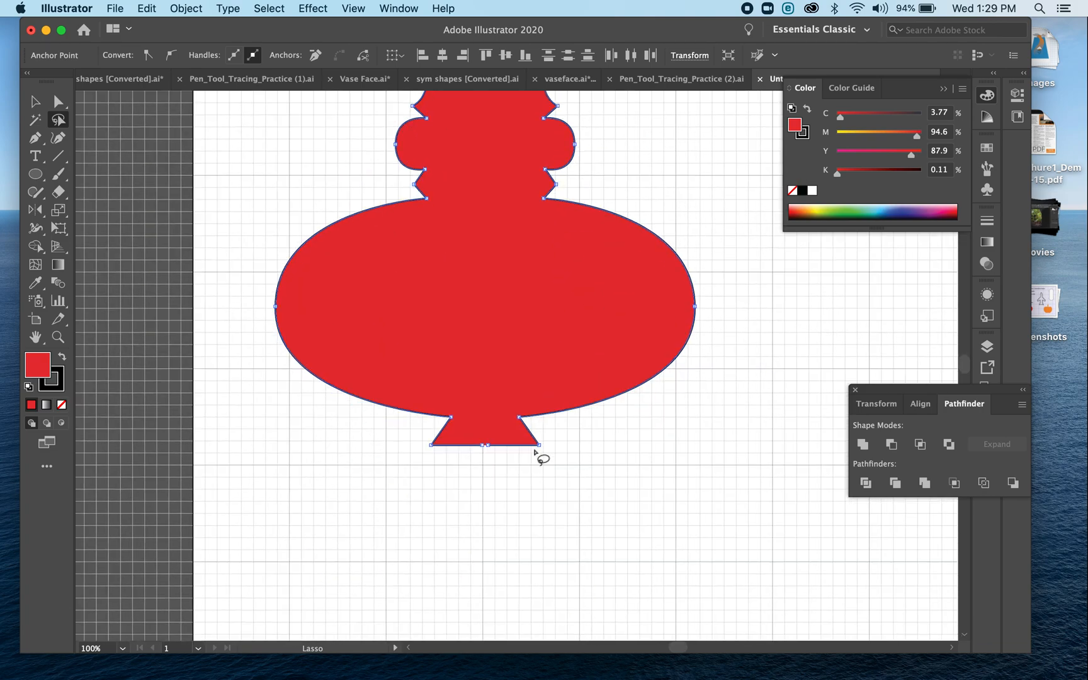
pyautogui.moveTo(490, 455)
pyautogui.mouseDown()
pyautogui.moveTo(479, 434)
pyautogui.moveTo(475, 451)
pyautogui.moveTo(489, 458)
pyautogui.mouseUp()
pyautogui.press('super')
pyautogui.press('super+minus')
pyautogui.press('super+minus')
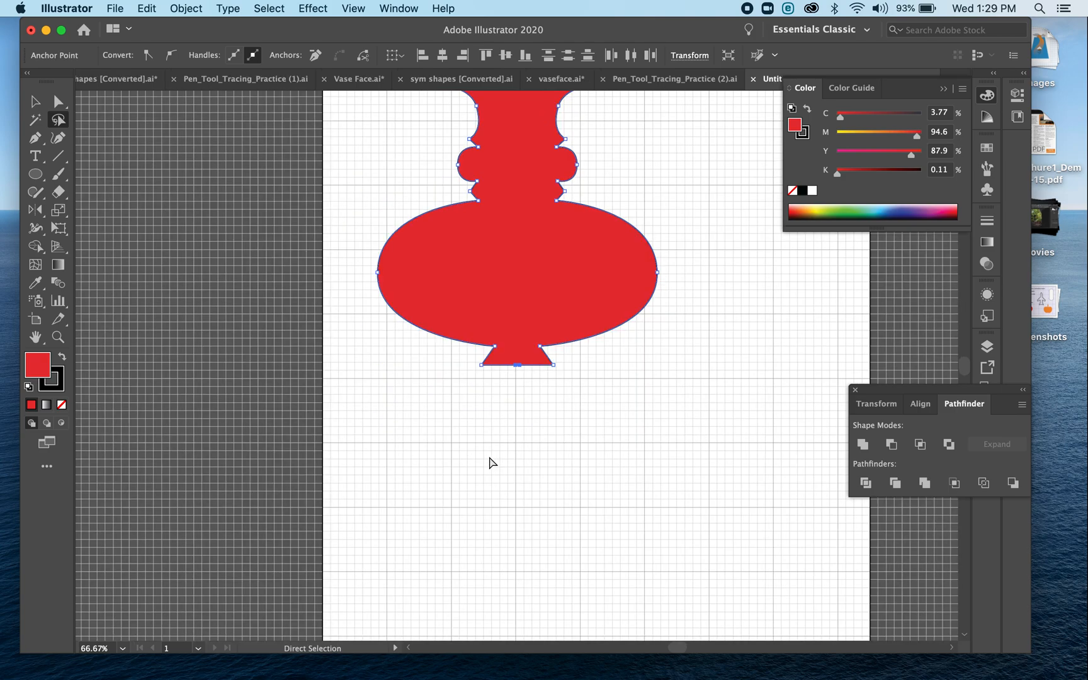
# Move the completed red vase off the artboard onto the empty canvas to its left
pyautogui.click(35, 100)
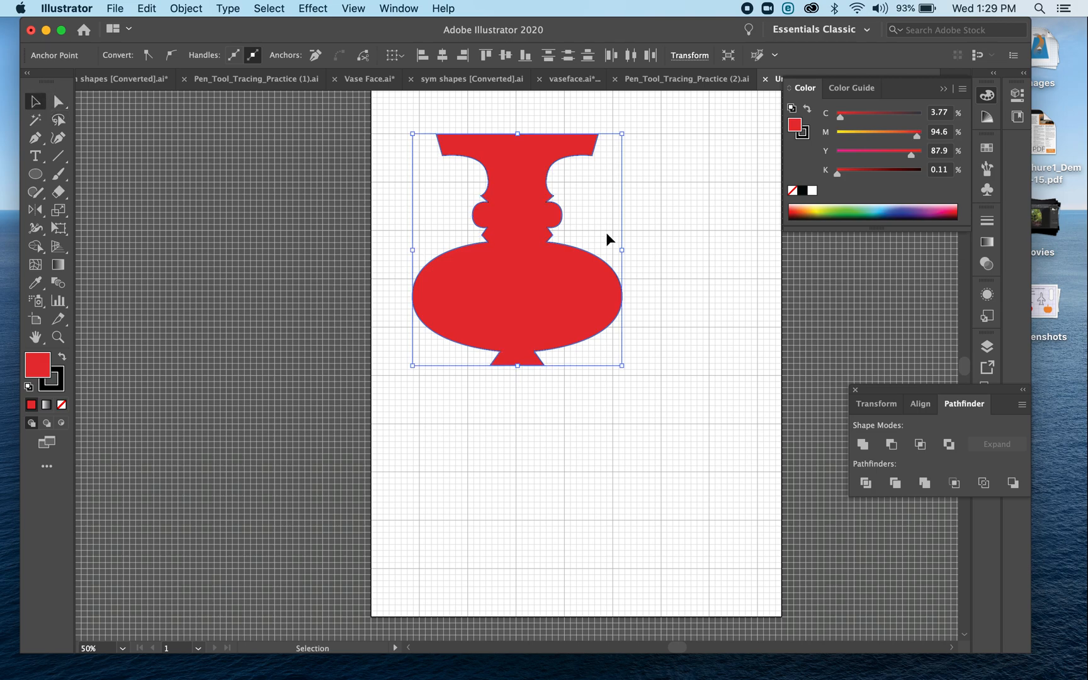
pyautogui.click(607, 232)
pyautogui.moveTo(574, 257); pyautogui.dragTo(303, 269)
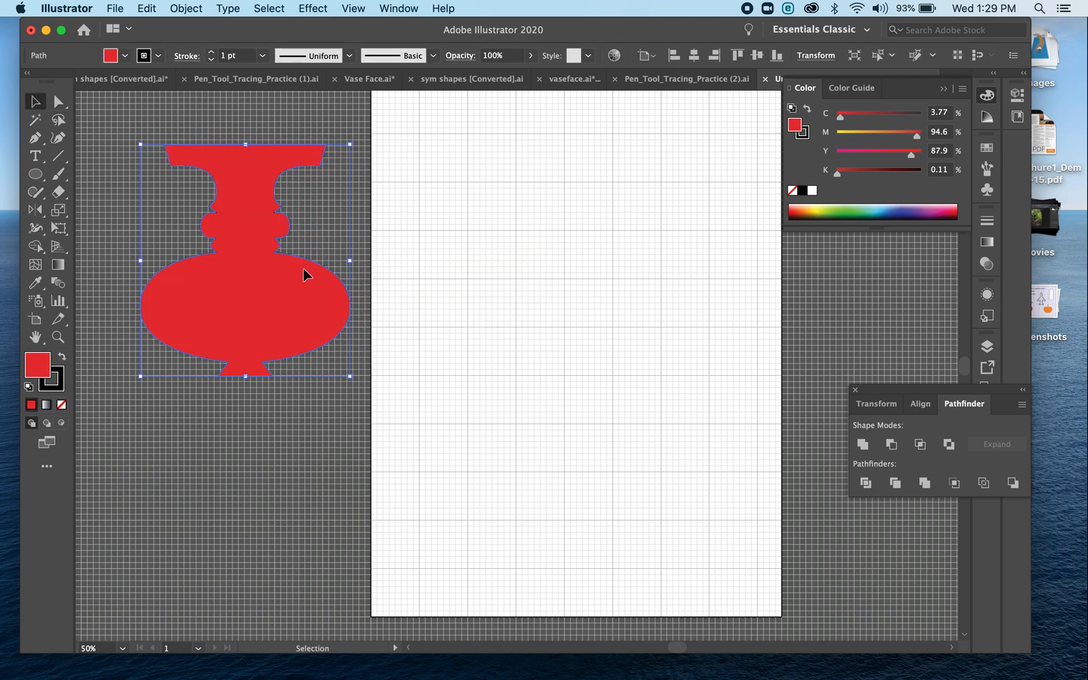
# Paste the orange half-profile onto the upper artboard and reflect a copy across a vertical axis just outside its protruding curve
pyautogui.press('super+v')
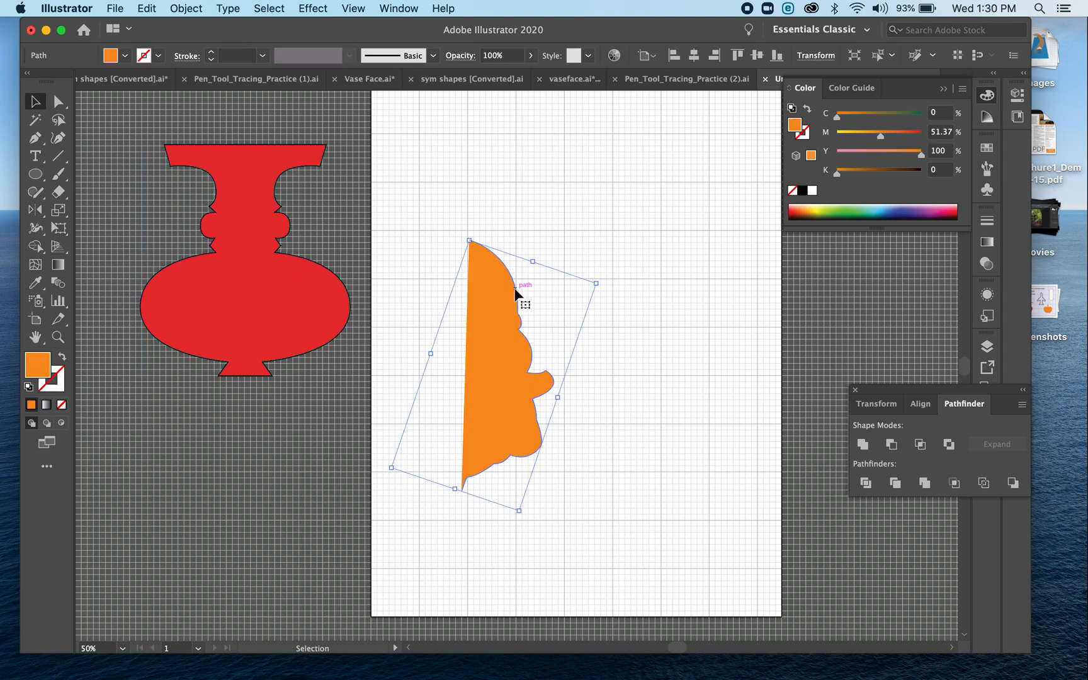
pyautogui.moveTo(510, 303); pyautogui.dragTo(496, 231)
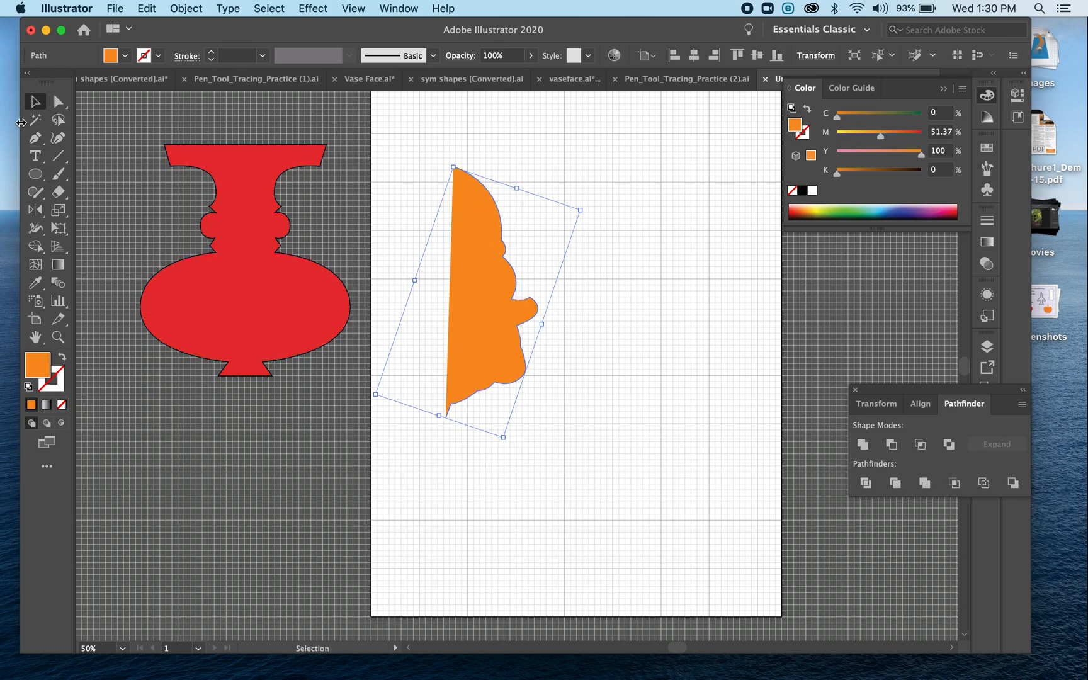
pyautogui.click(34, 211)
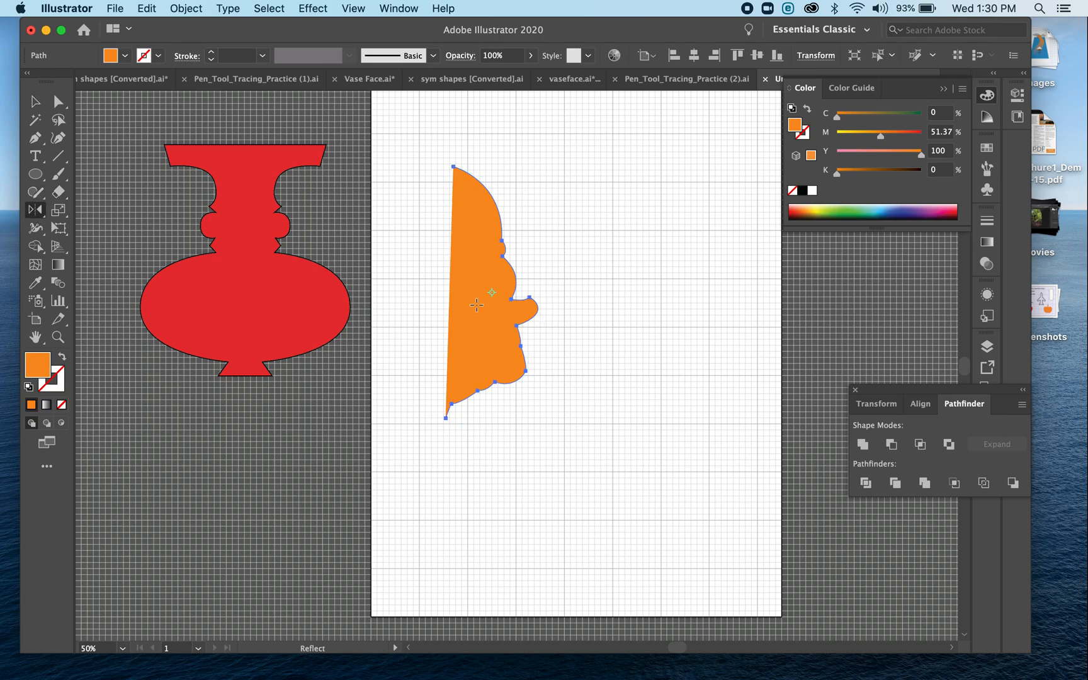
pyautogui.click(547, 307)
pyautogui.moveTo(546, 311); pyautogui.dragTo(570, 319)
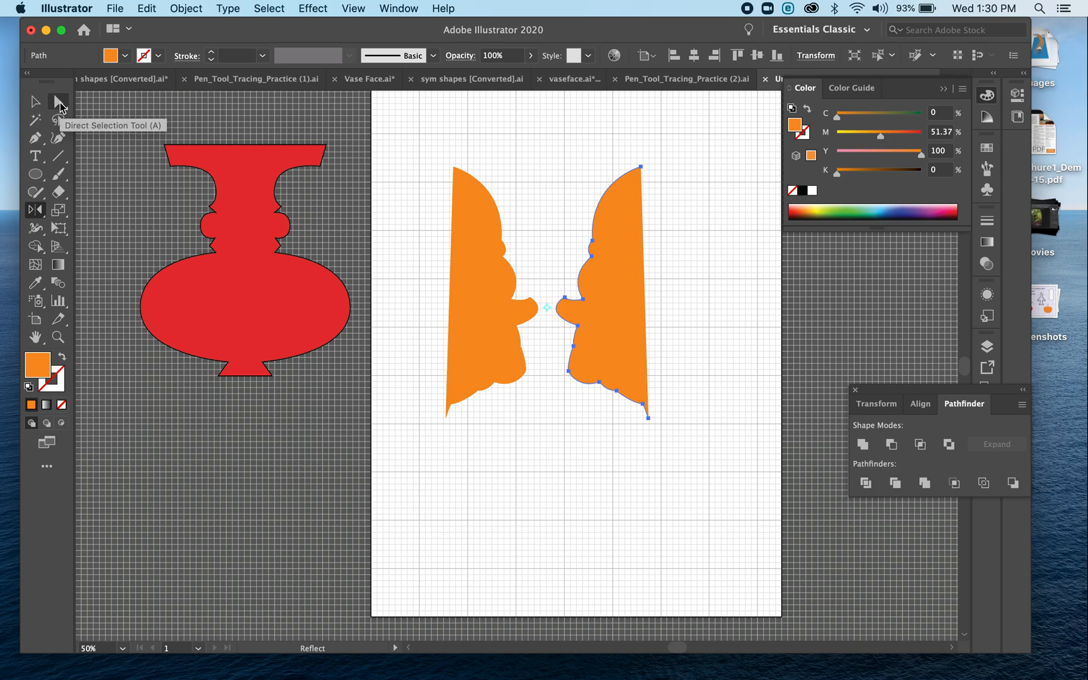
# Select the top end points of both orange halves with Direct Selection and join them with a straight edge
pyautogui.click(59, 102)
pyautogui.moveTo(432, 136); pyautogui.dragTo(652, 184)
pyautogui.press('super+j')
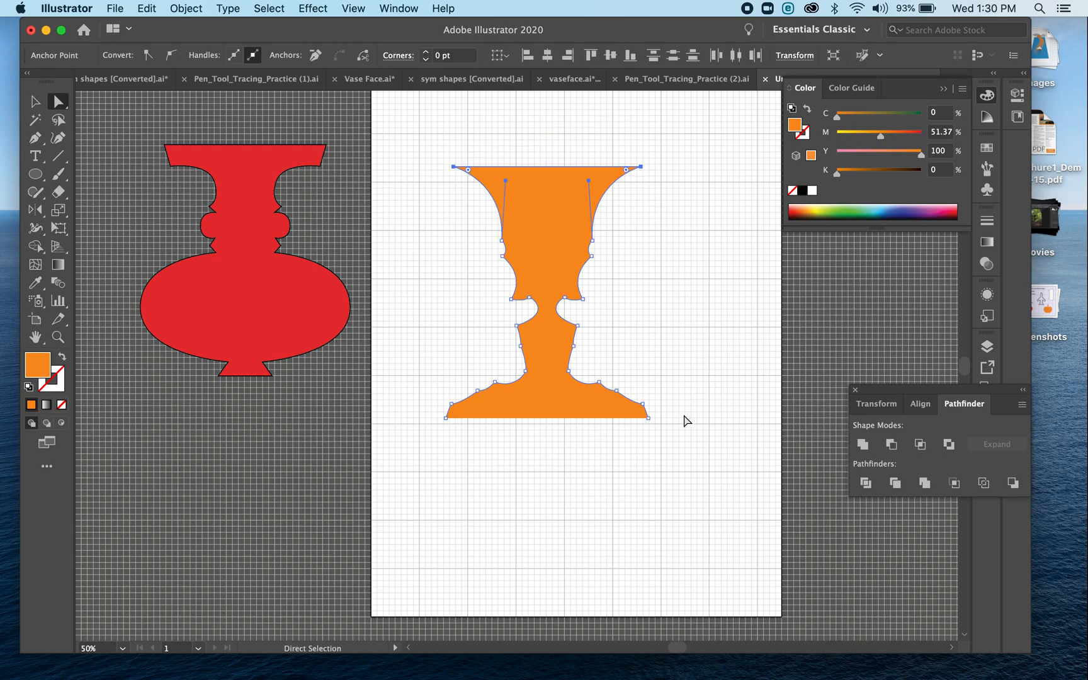
# Join the bottom end points of the orange halves to close the vase, and deselect it
pyautogui.moveTo(675, 441); pyautogui.dragTo(404, 414)
pyautogui.press('super+j')
pyautogui.click(35, 101)
pyautogui.click(532, 268)
pyautogui.click(719, 268)
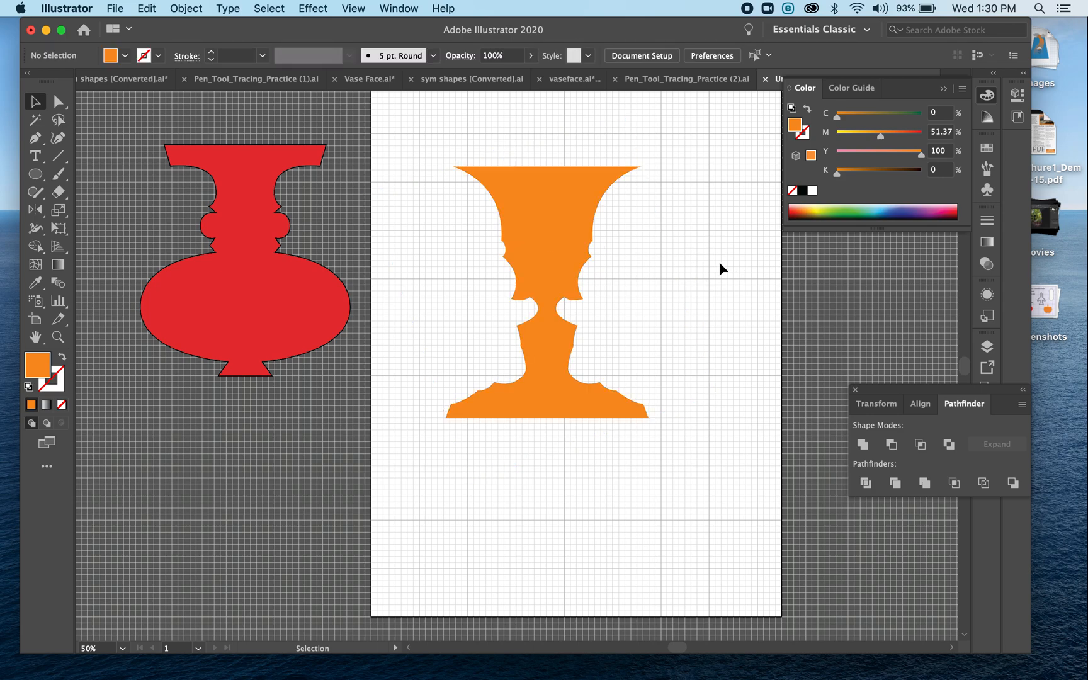